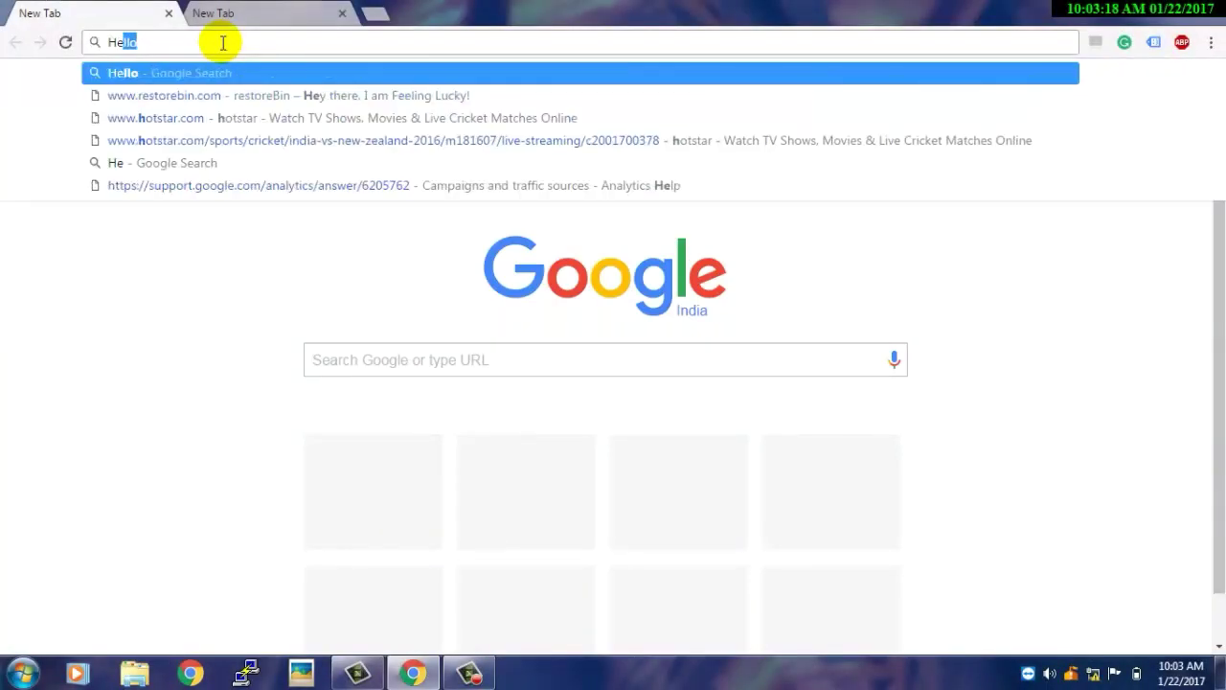
Submit a Google search for 'Hello', which fails with a DNS 'site can't be reached' page
{"action": "key", "text": "Return"}
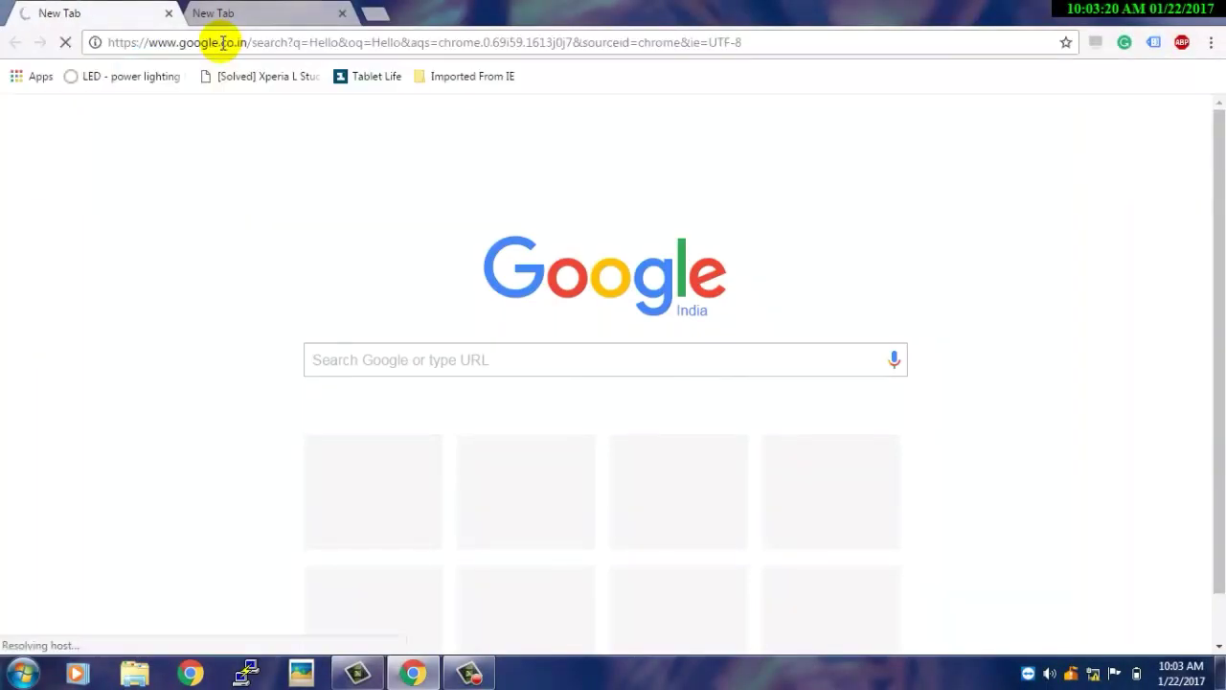
{"action": "key", "text": "Right"}
Close the failed Google tab and load chrome://net-internals/#dns
{"action": "left_click", "coordinate": [169, 13]}
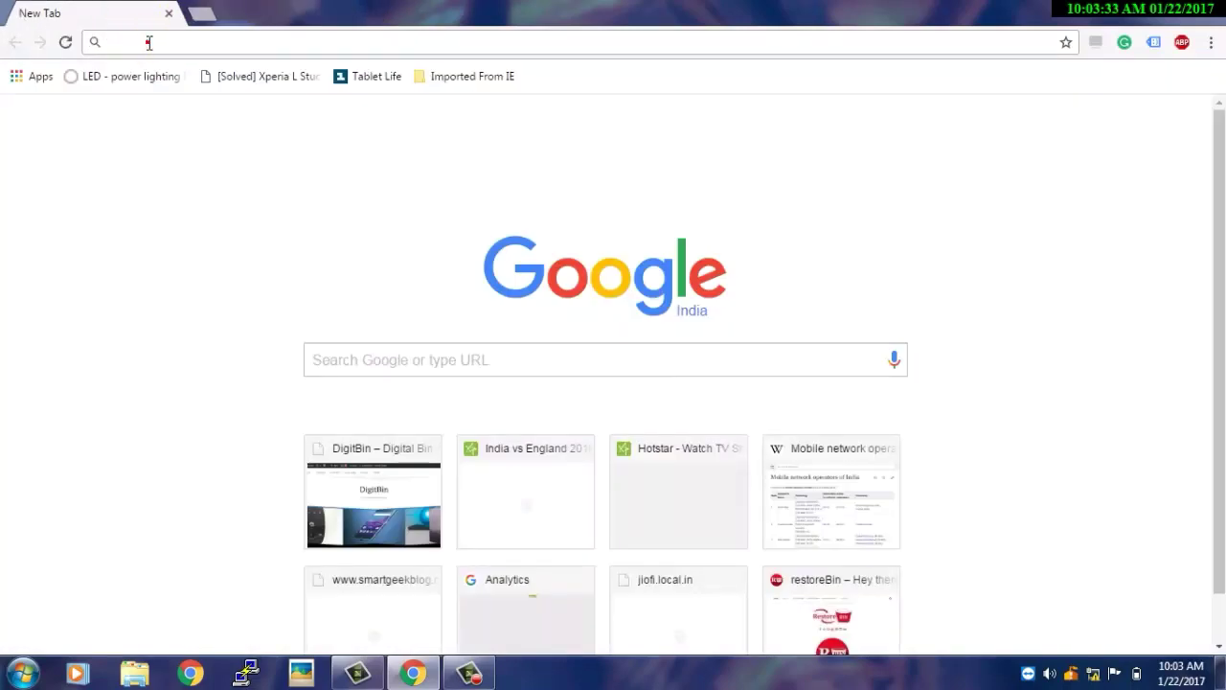
{"action": "left_click", "coordinate": [150, 42]}
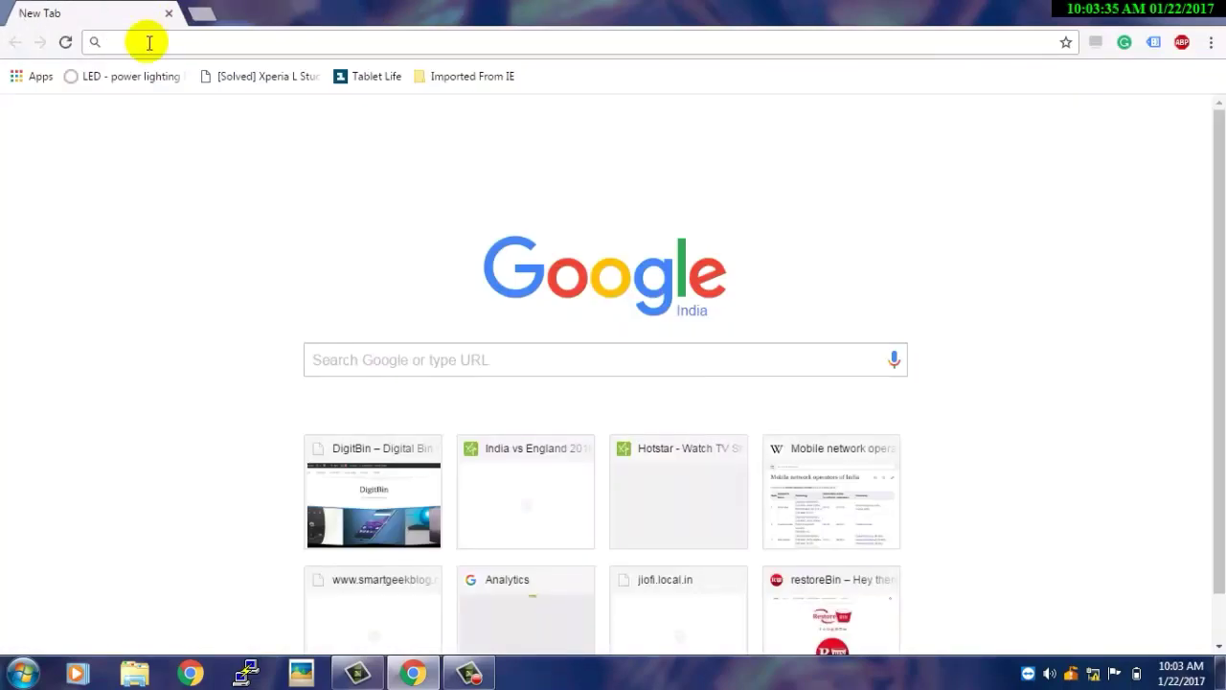
{"action": "type", "text": "chrome"}
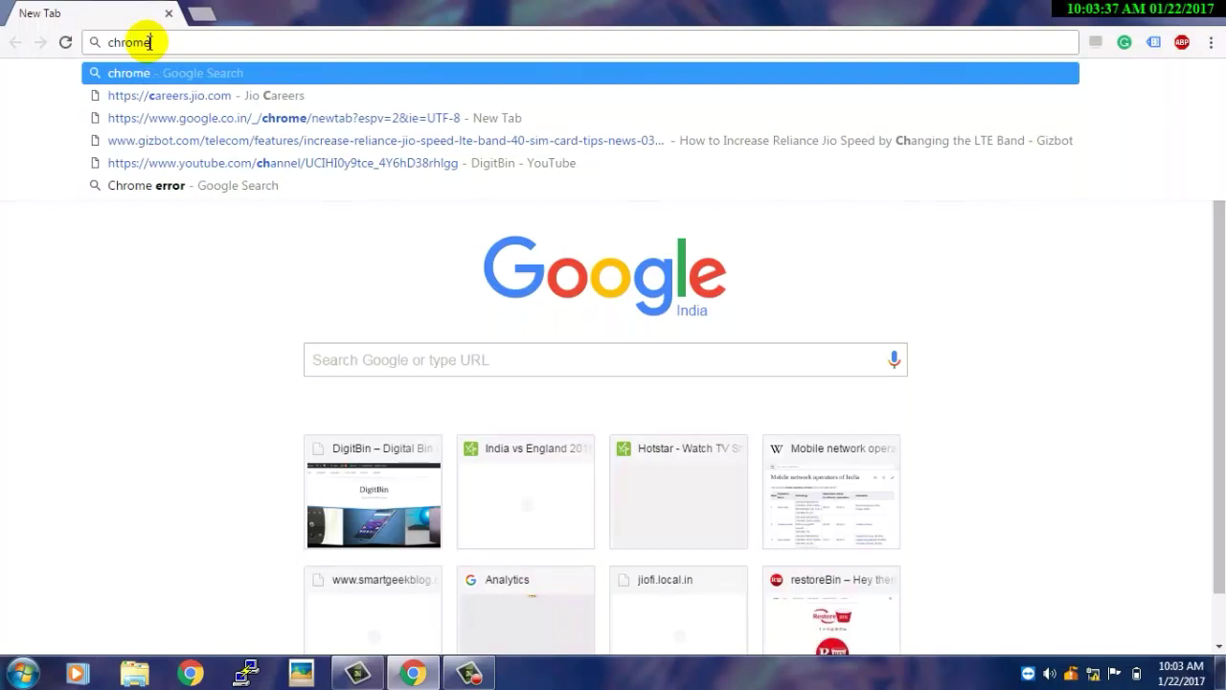
{"action": "type", "text": "://"}
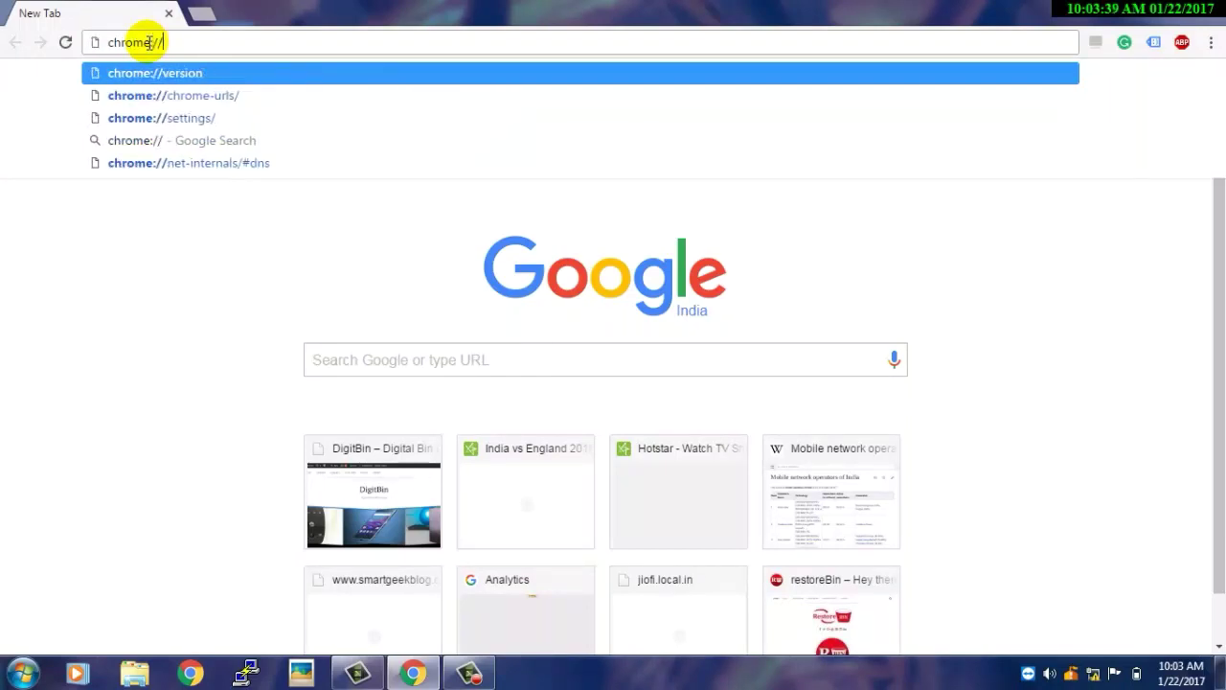
{"action": "type", "text": "n"}
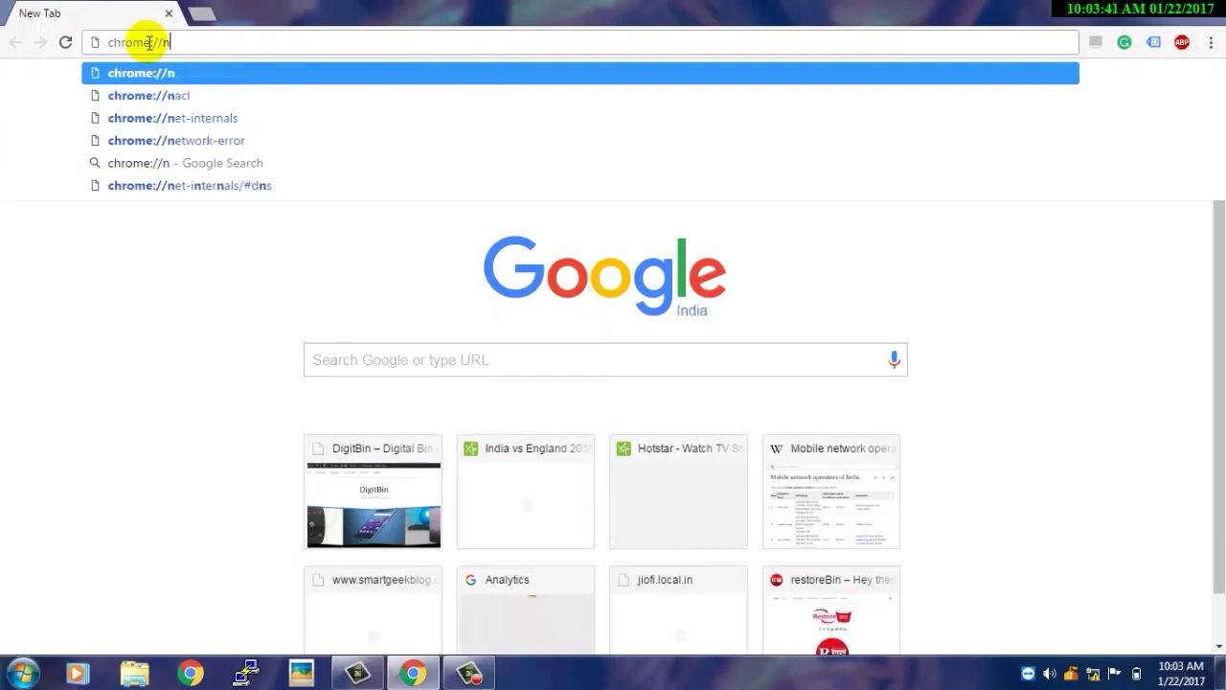
{"action": "type", "text": "et"}
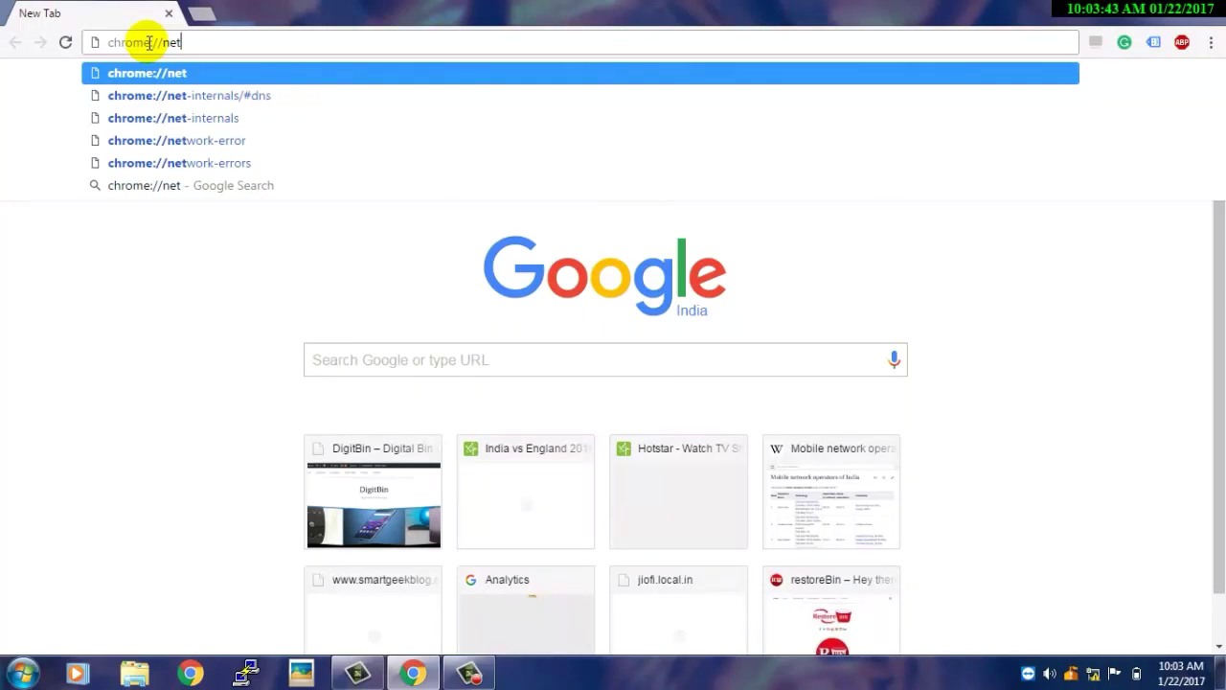
{"action": "type", "text": "-in"}
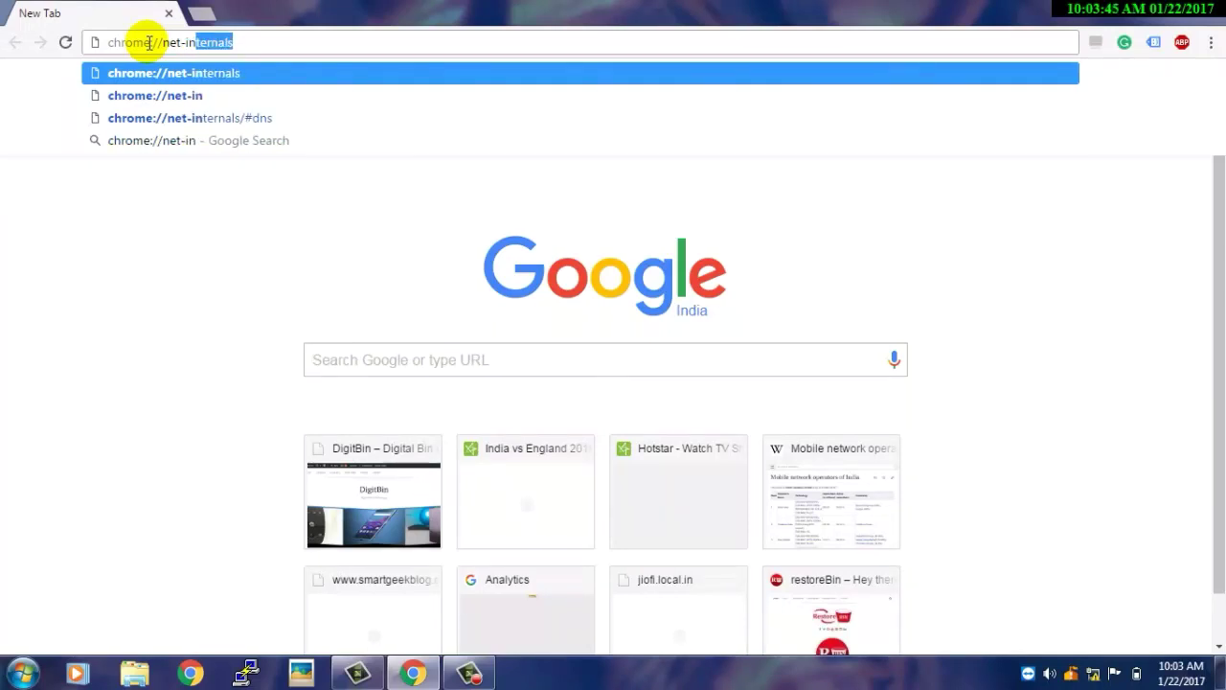
{"action": "type", "text": "ternals"}
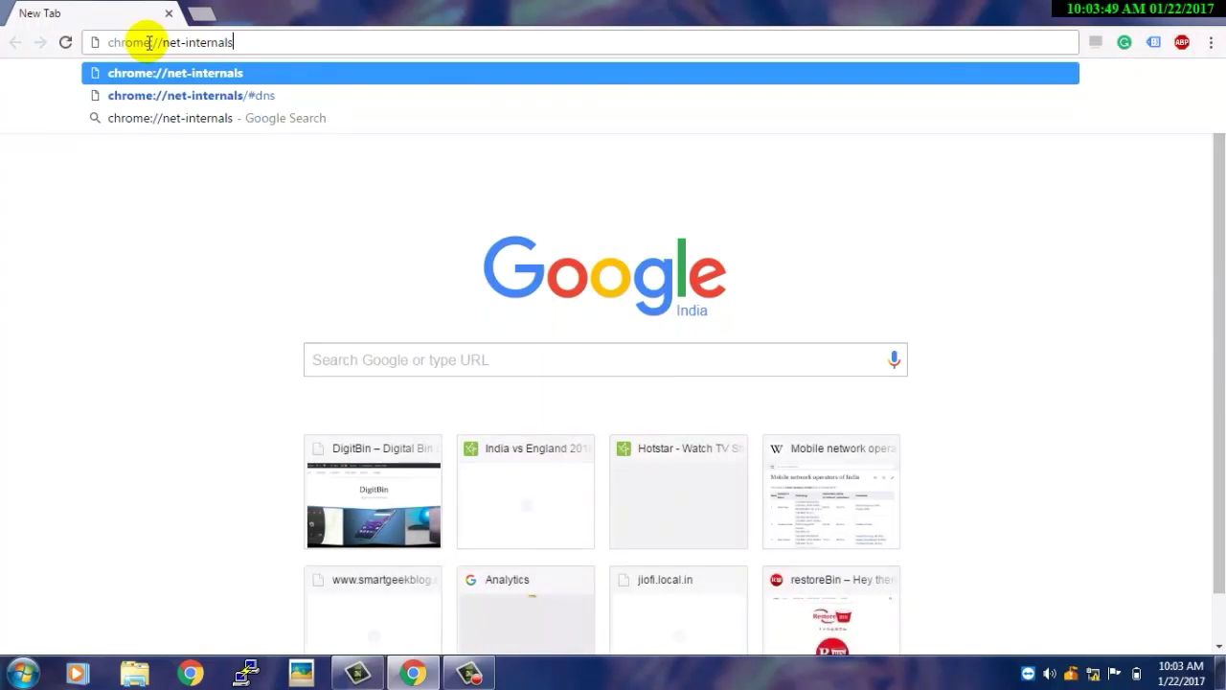
{"action": "type", "text": "/#"}
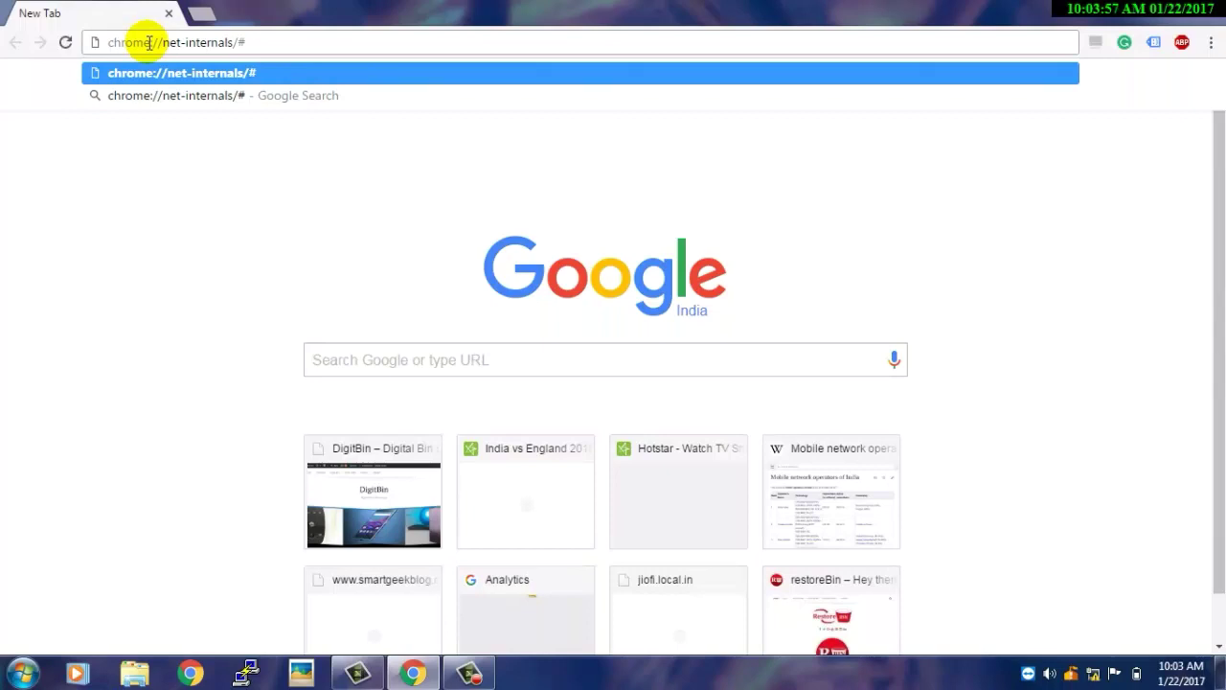
{"action": "type", "text": "dns"}
{"action": "key", "text": "Return"}
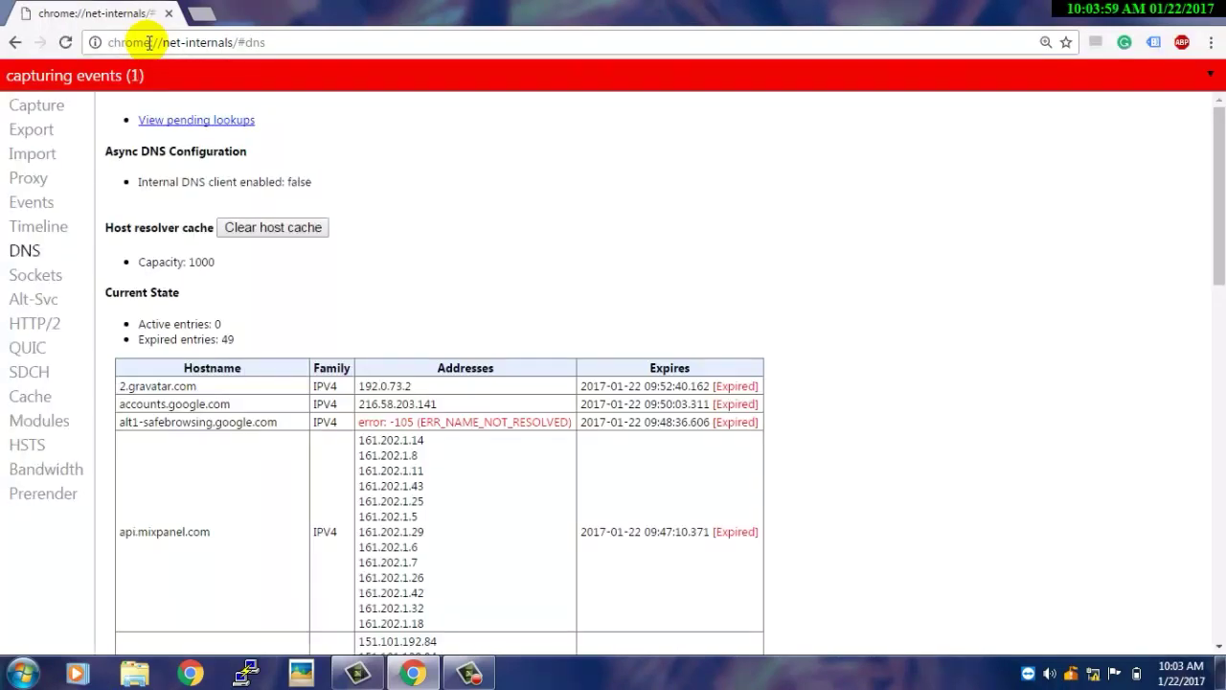
Clear the host resolver cache to zero entries, then open a new tab
{"action": "left_click", "coordinate": [274, 230]}
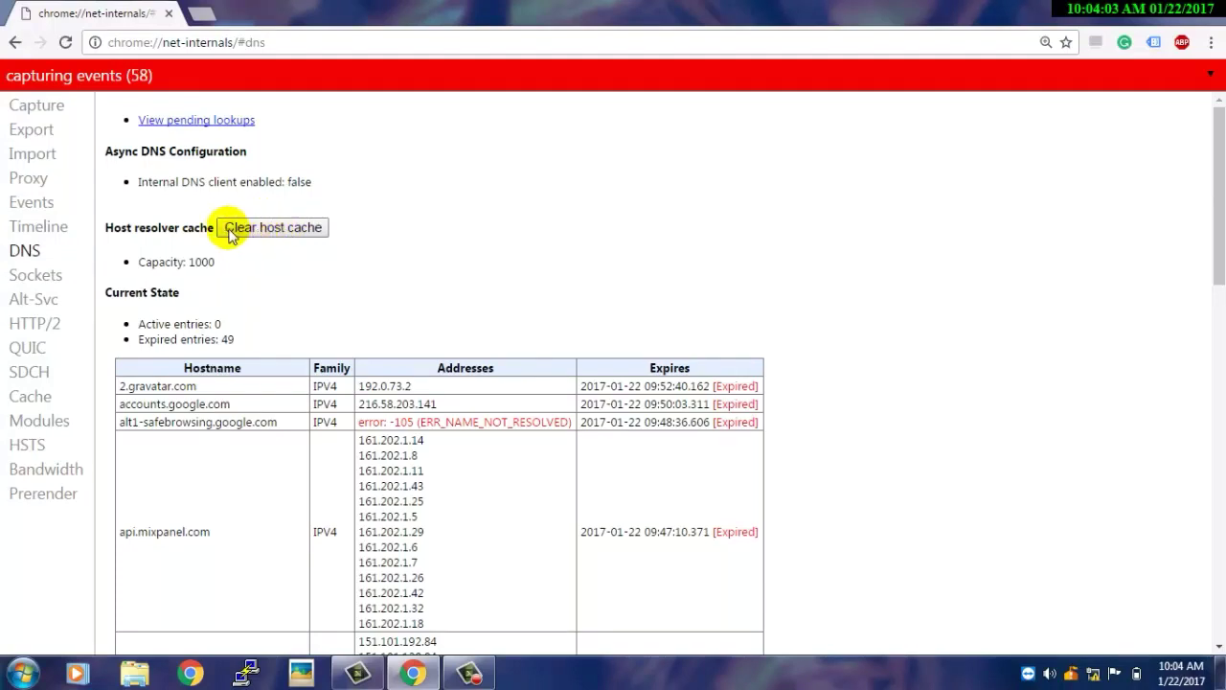
{"action": "left_click", "coordinate": [294, 237]}
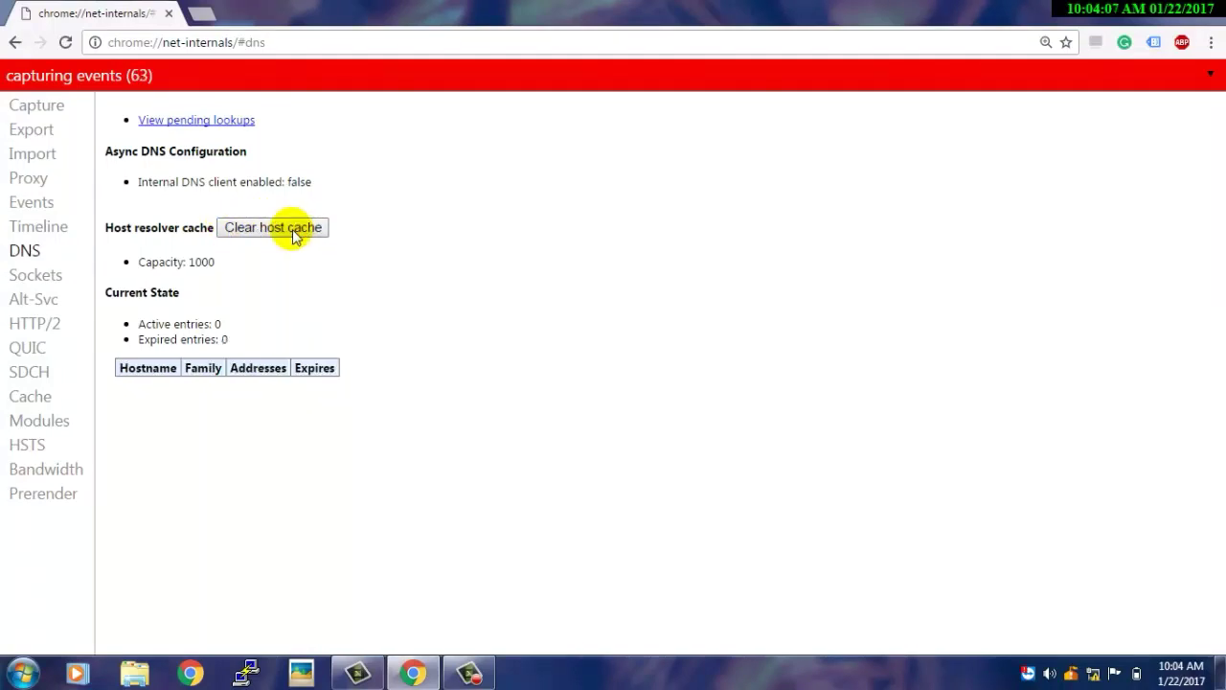
{"action": "left_click", "coordinate": [201, 15]}
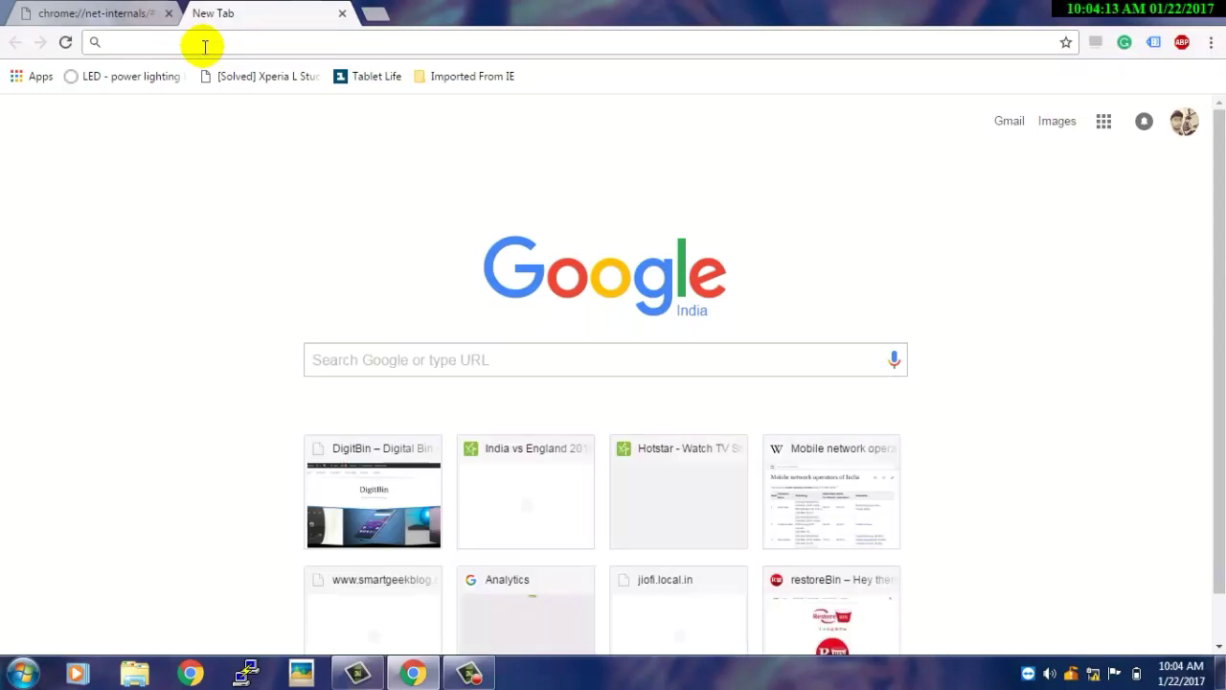
Search 'Hello' again and scroll the Google results that now load
{"action": "type", "text": "Hello"}
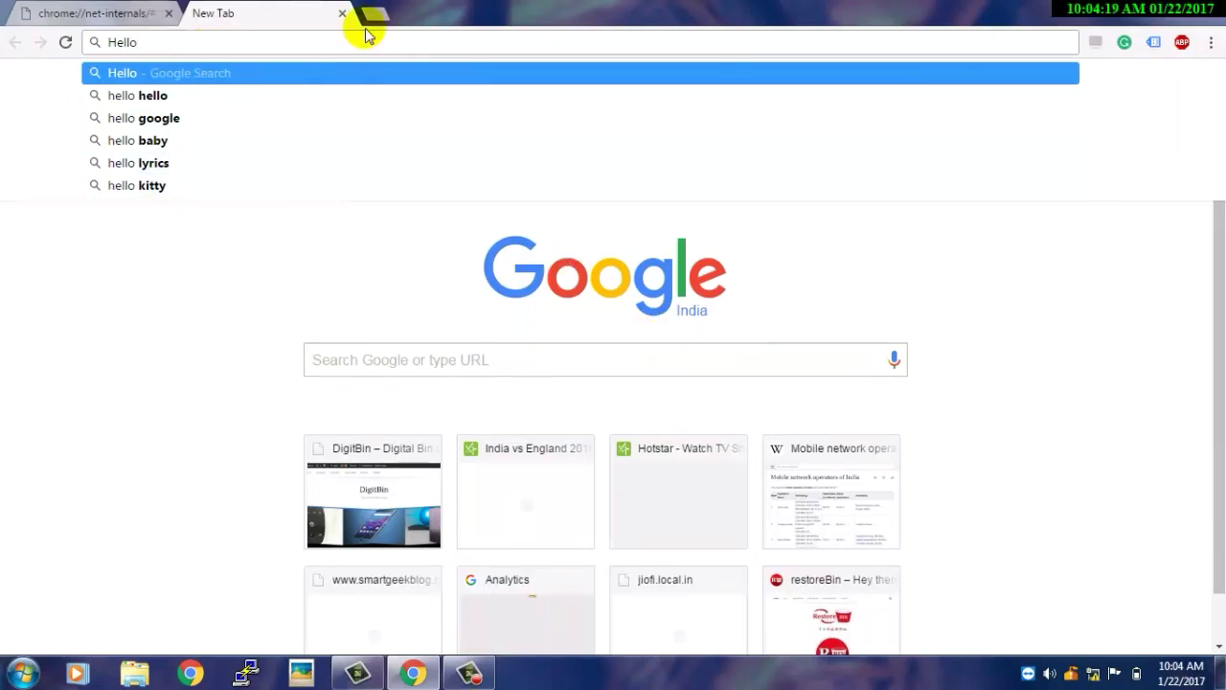
{"action": "key", "text": "Return"}
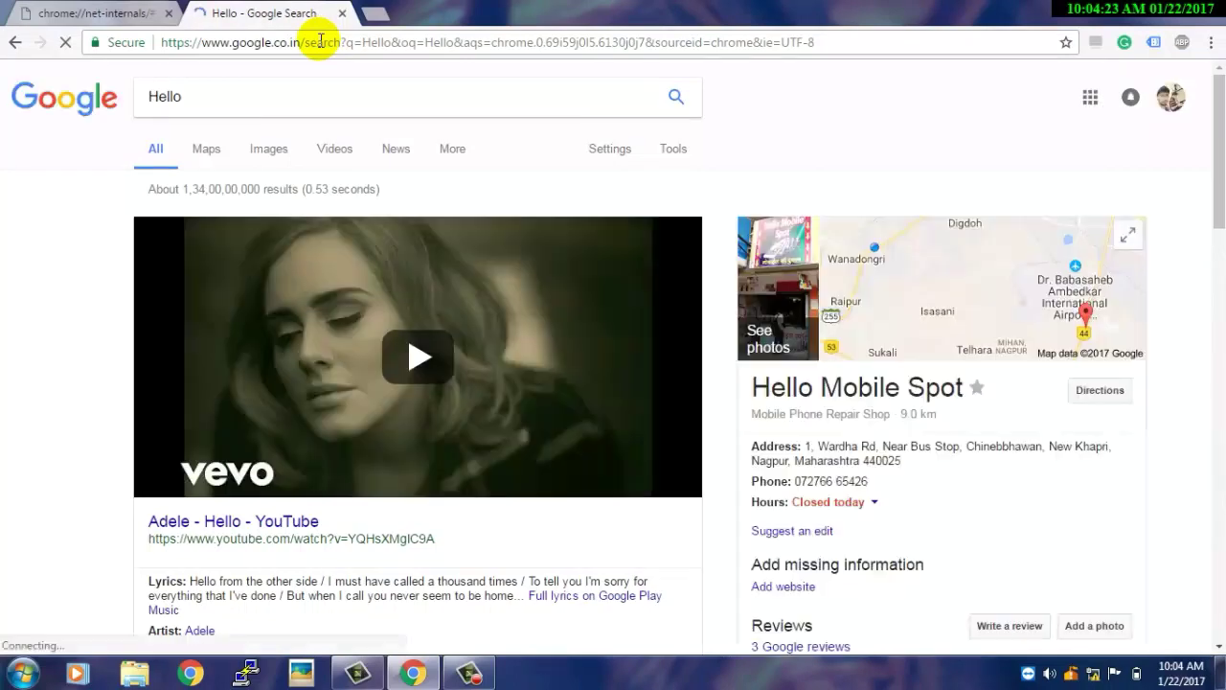
{"action": "scroll", "coordinate": [1112, 187], "scroll_direction": "down", "scroll_amount": 5}
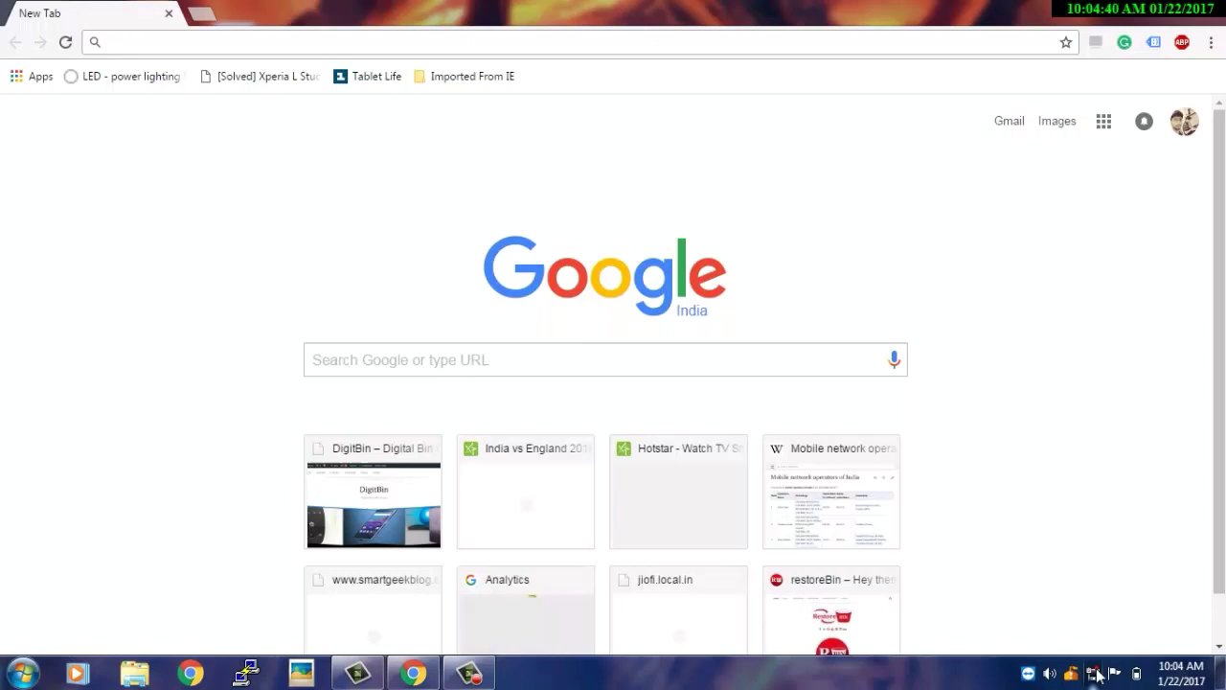
Search the Start Menu for 'Cont' and launch Control Panel from the results
{"action": "left_click", "coordinate": [36, 670]}
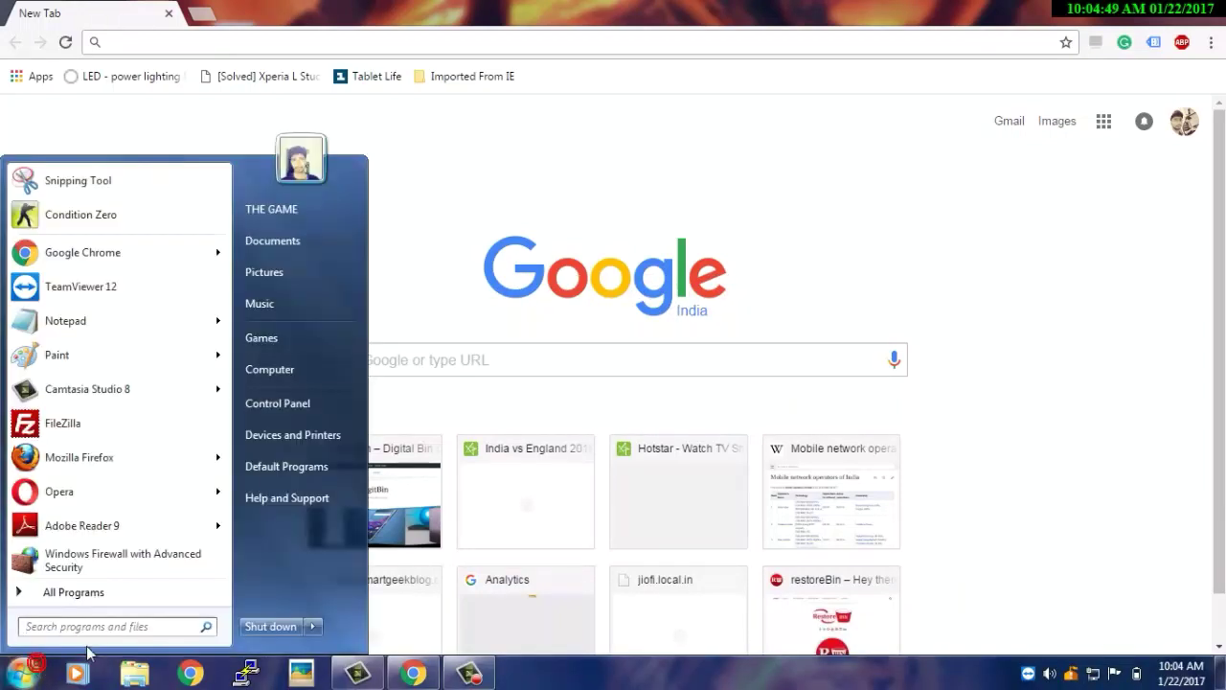
{"action": "left_click", "coordinate": [110, 627]}
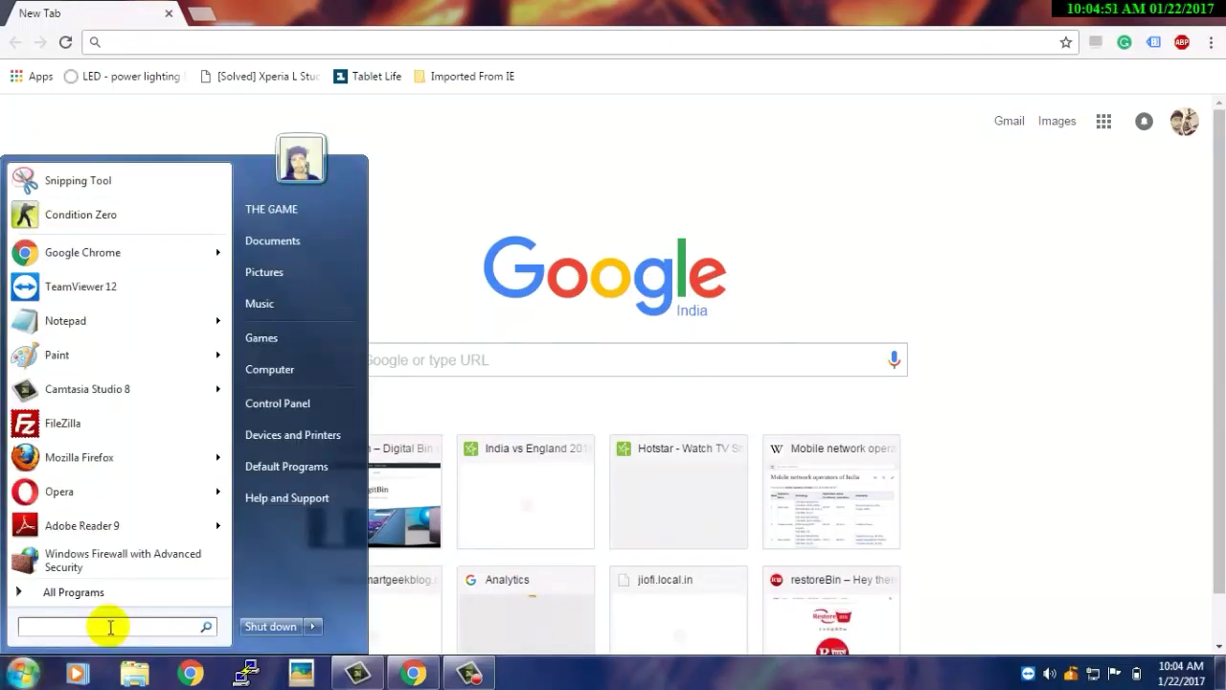
{"action": "type", "text": "Con"}
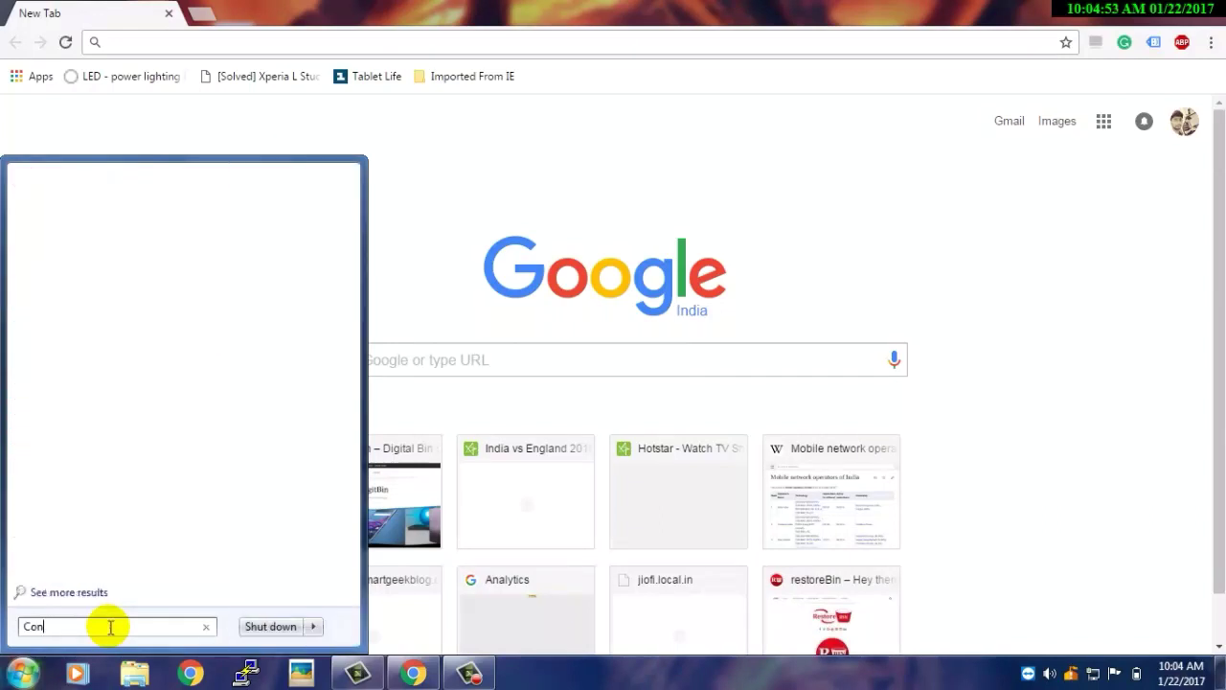
{"action": "type", "text": "t"}
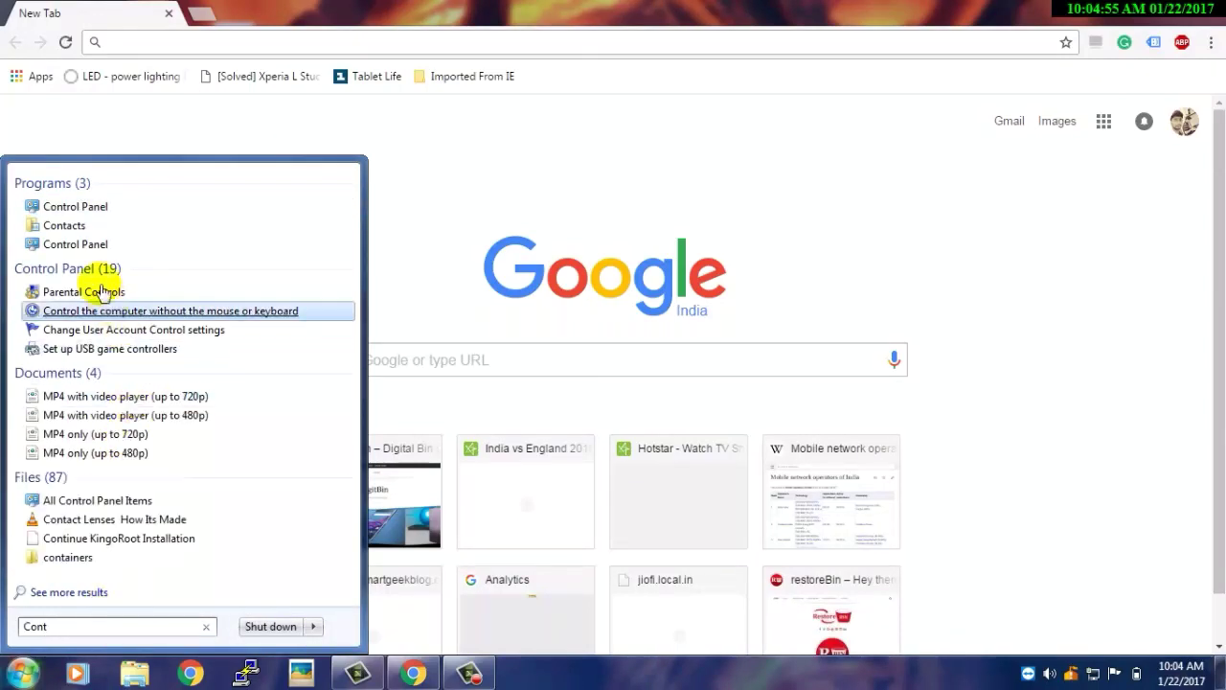
{"action": "left_click", "coordinate": [75, 209]}
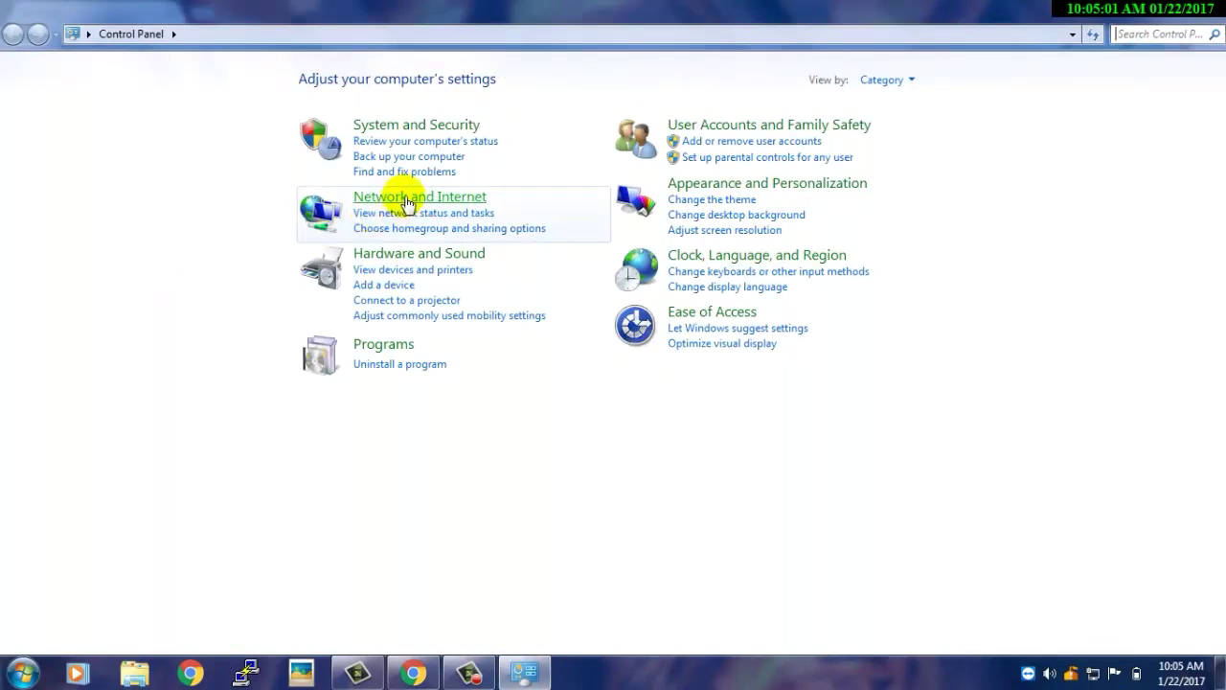
Go through Network and Internet to the Network and Sharing Center
{"action": "left_click", "coordinate": [408, 199]}
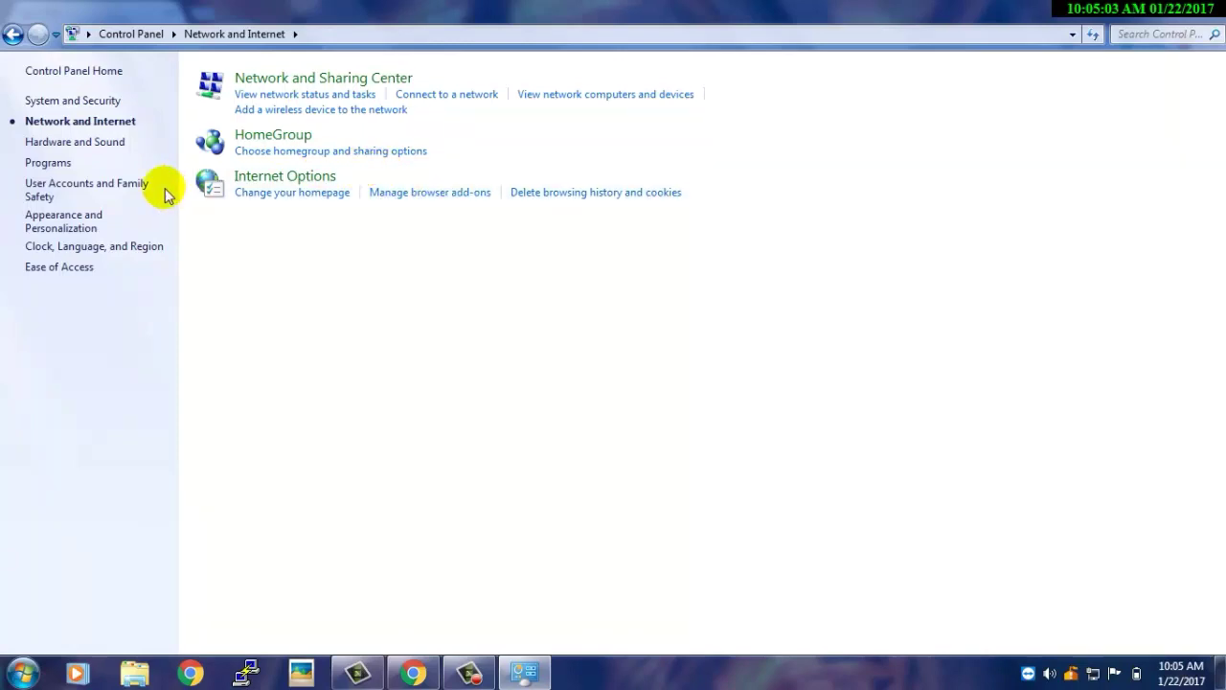
{"action": "left_click", "coordinate": [332, 100]}
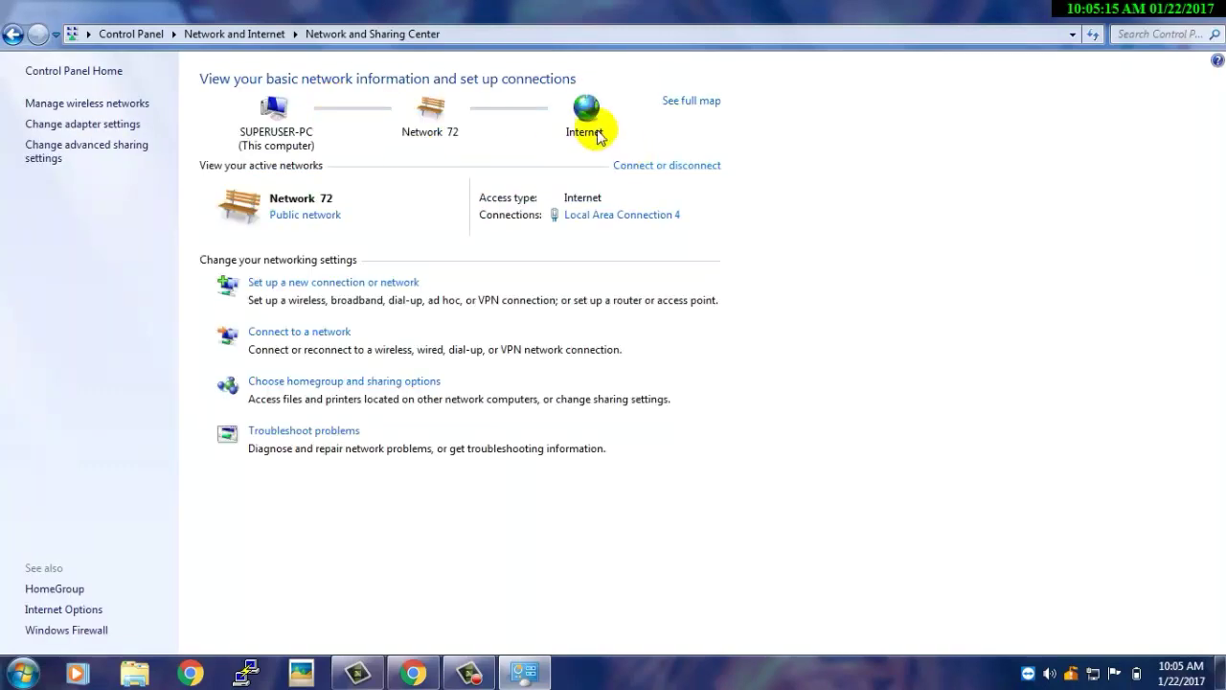
Open Local Area Connection 4's properties and its Internet Protocol Version 4 (TCP/IPv4) settings
{"action": "left_click", "coordinate": [617, 215]}
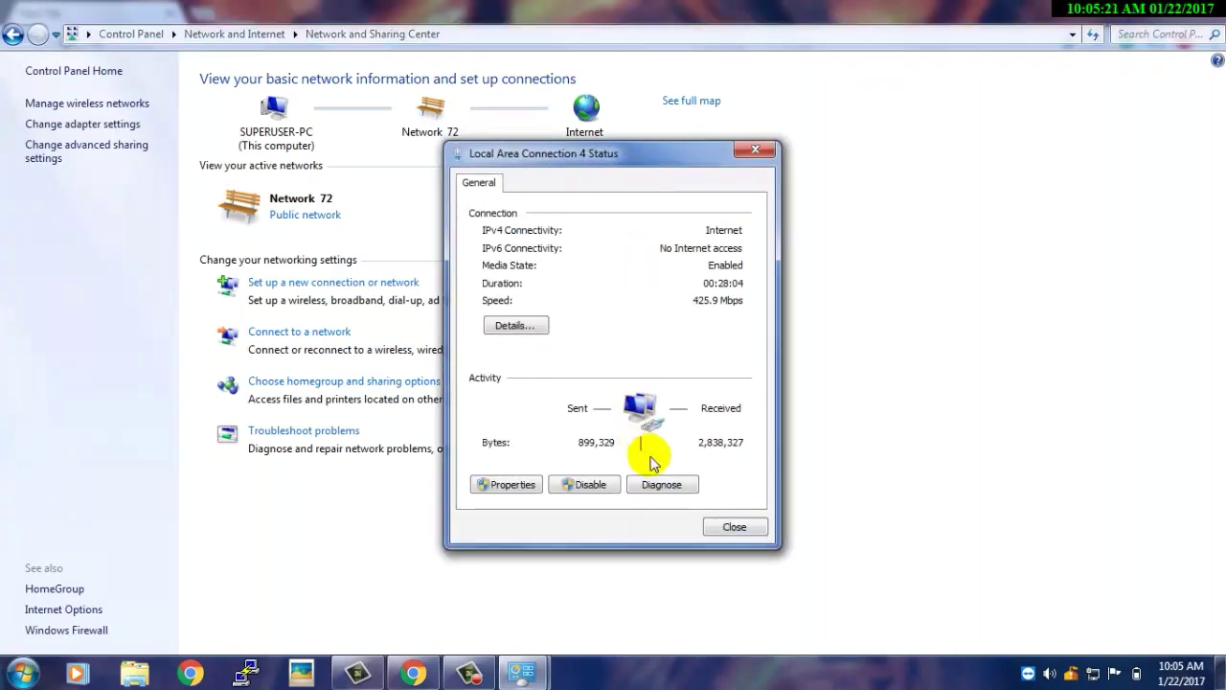
{"action": "left_click", "coordinate": [515, 488]}
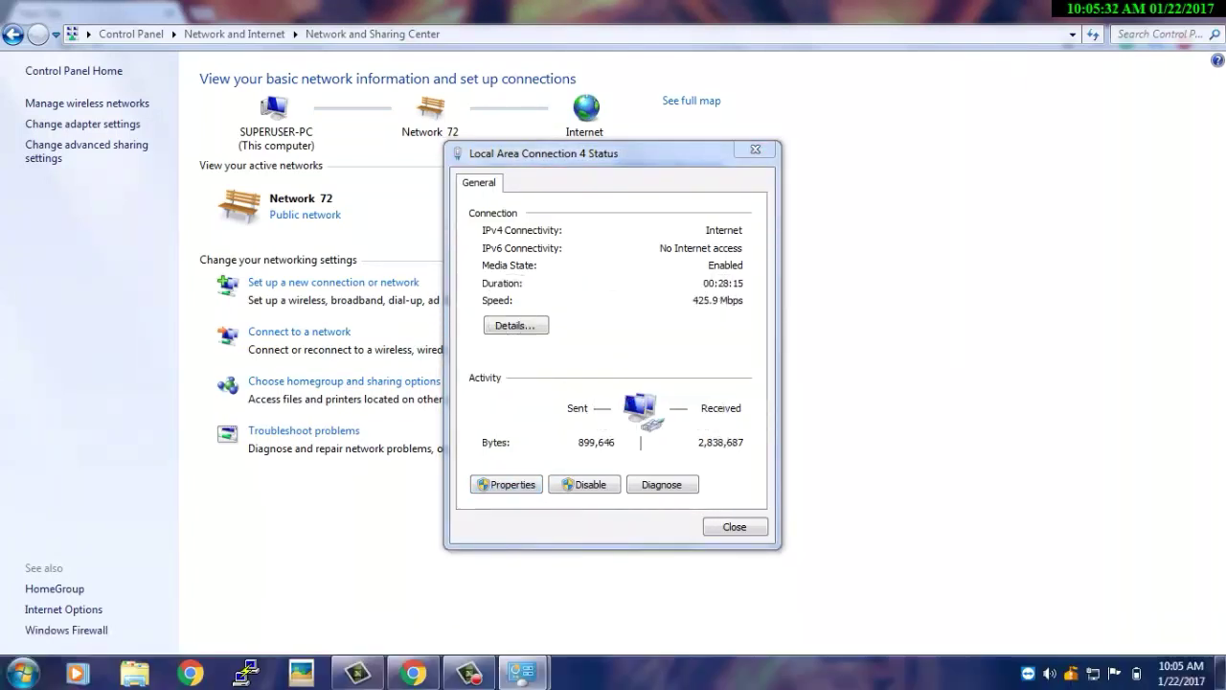
{"action": "left_click", "coordinate": [678, 450]}
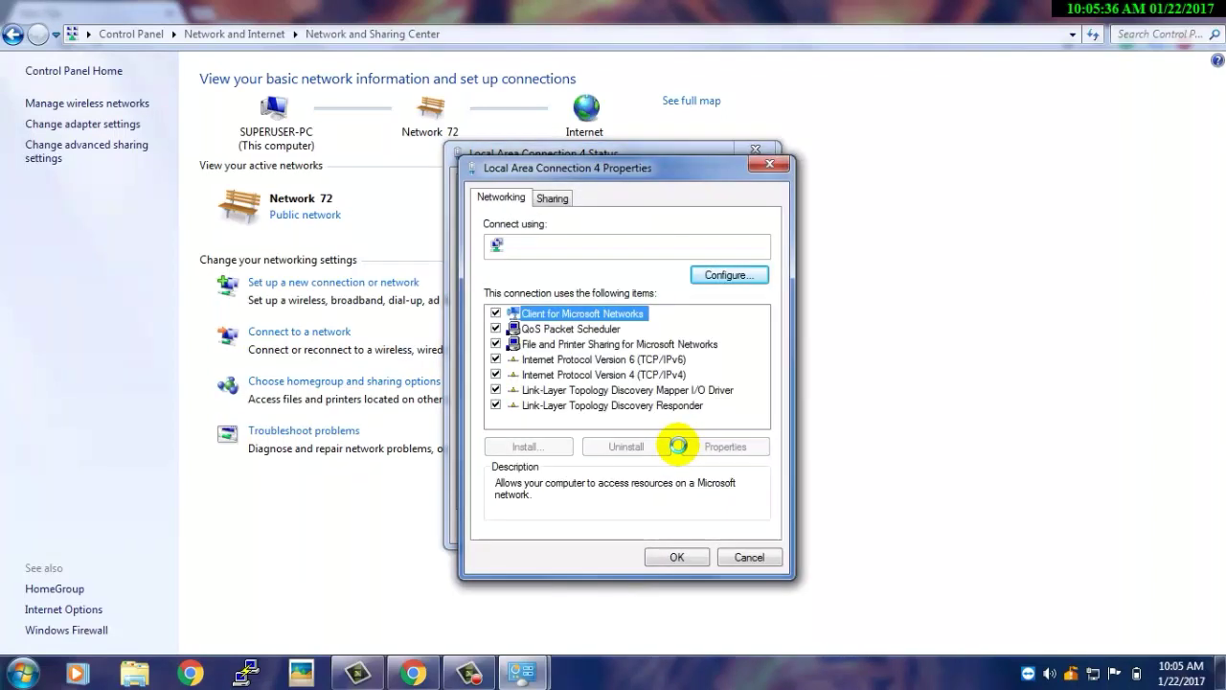
{"action": "left_click", "coordinate": [648, 375]}
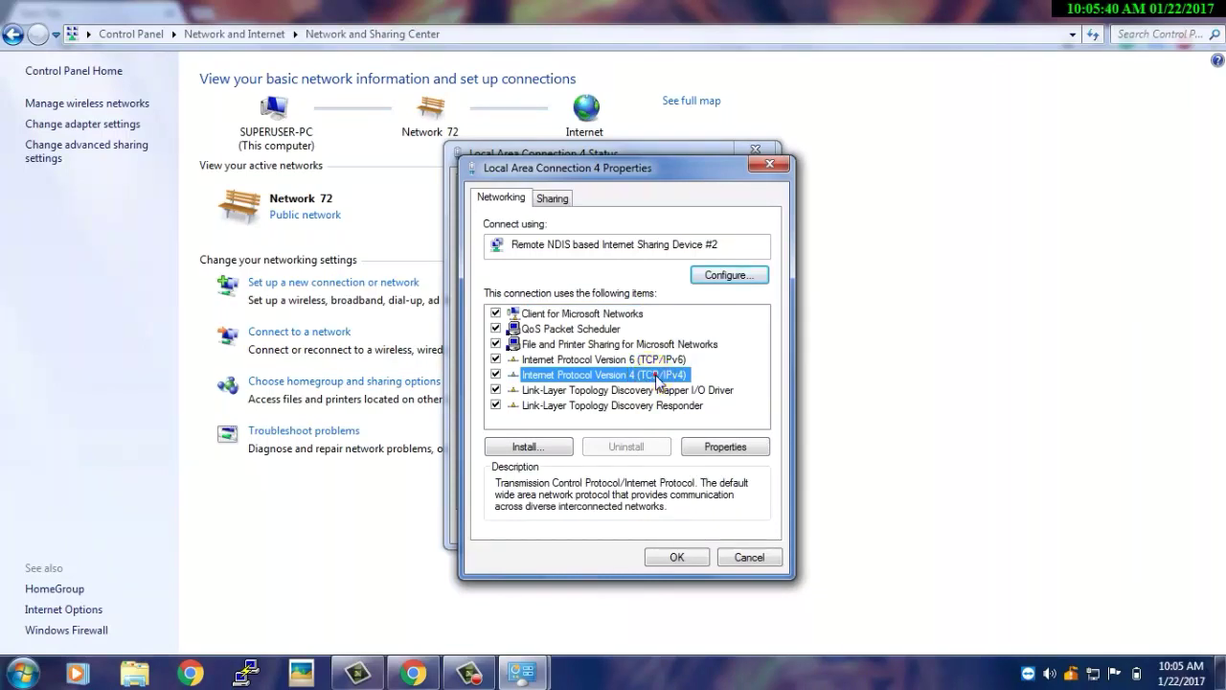
{"action": "double_click", "coordinate": [656, 376]}
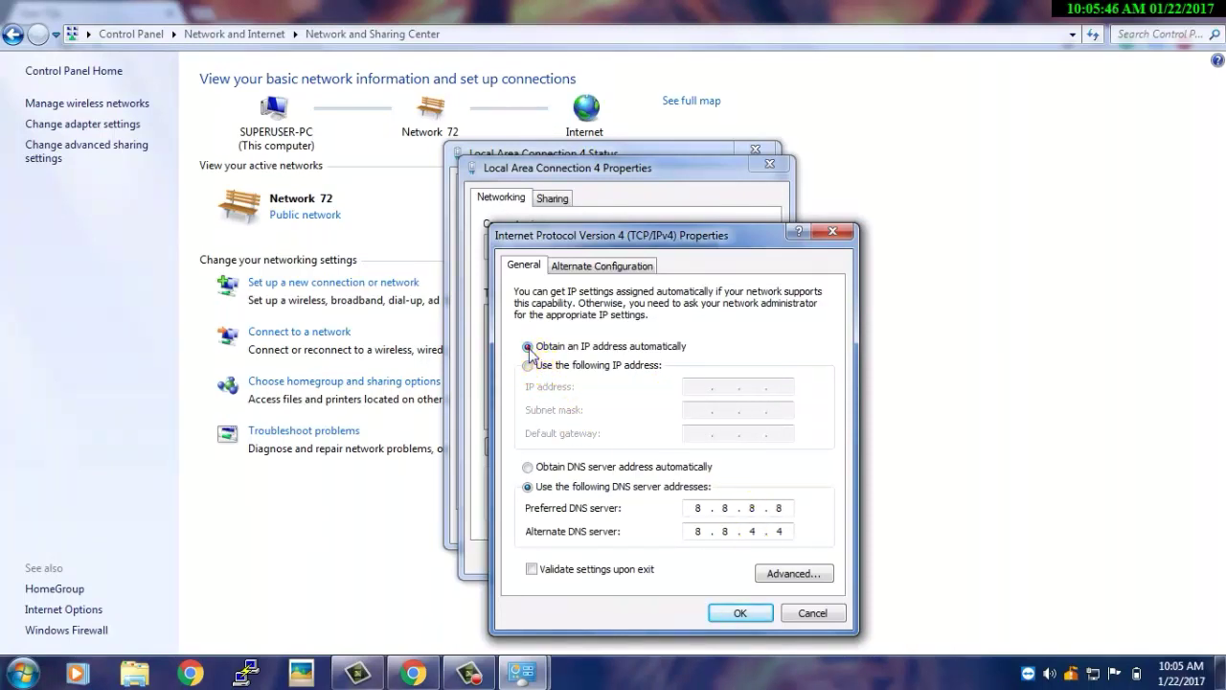
Set preferred DNS 8.8.8.8 and alternate 8.8.4.4, then confirm and close the connection dialogs
{"action": "left_click", "coordinate": [702, 510]}
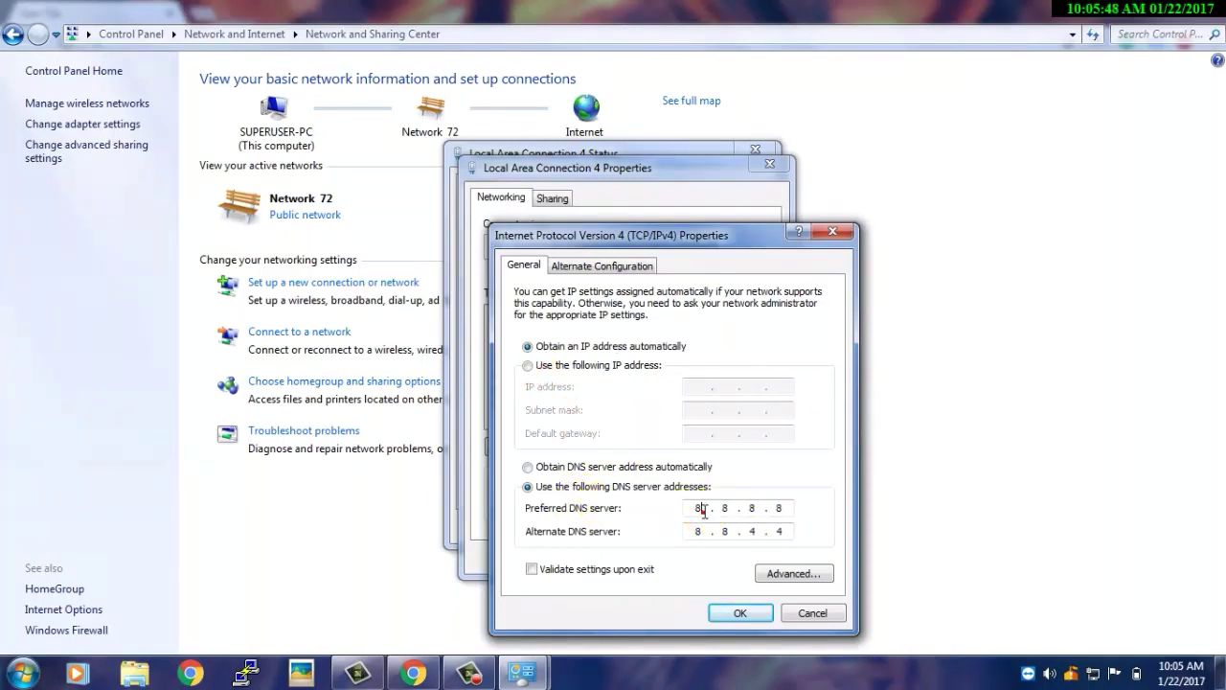
{"action": "left_click", "coordinate": [789, 504]}
{"action": "left_click", "coordinate": [699, 526]}
{"action": "left_click", "coordinate": [758, 533]}
{"action": "left_click", "coordinate": [740, 614]}
{"action": "left_click", "coordinate": [694, 563]}
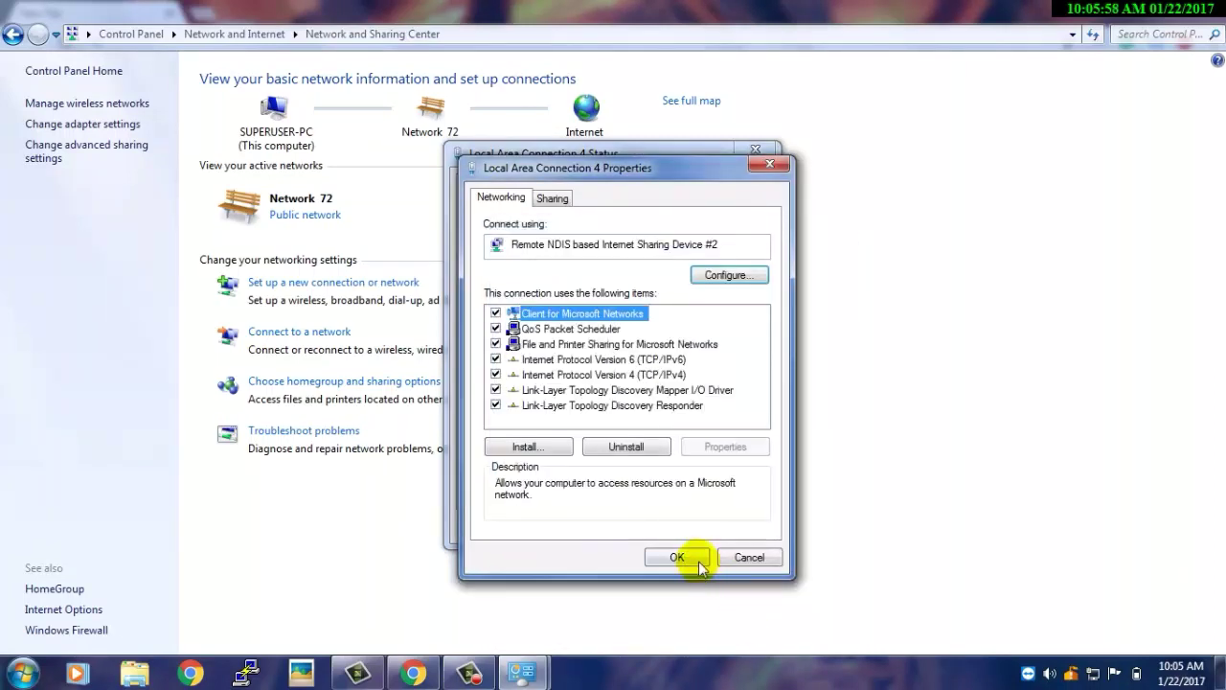
{"action": "left_click", "coordinate": [697, 564]}
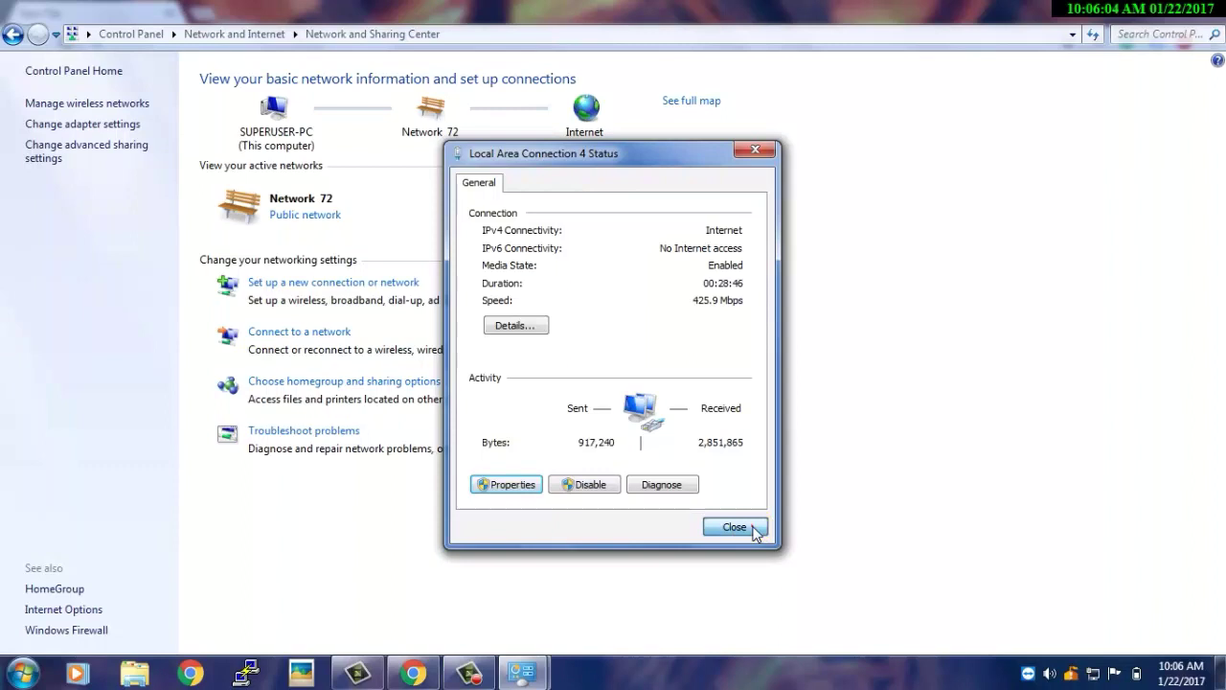
{"action": "left_click", "coordinate": [753, 530]}
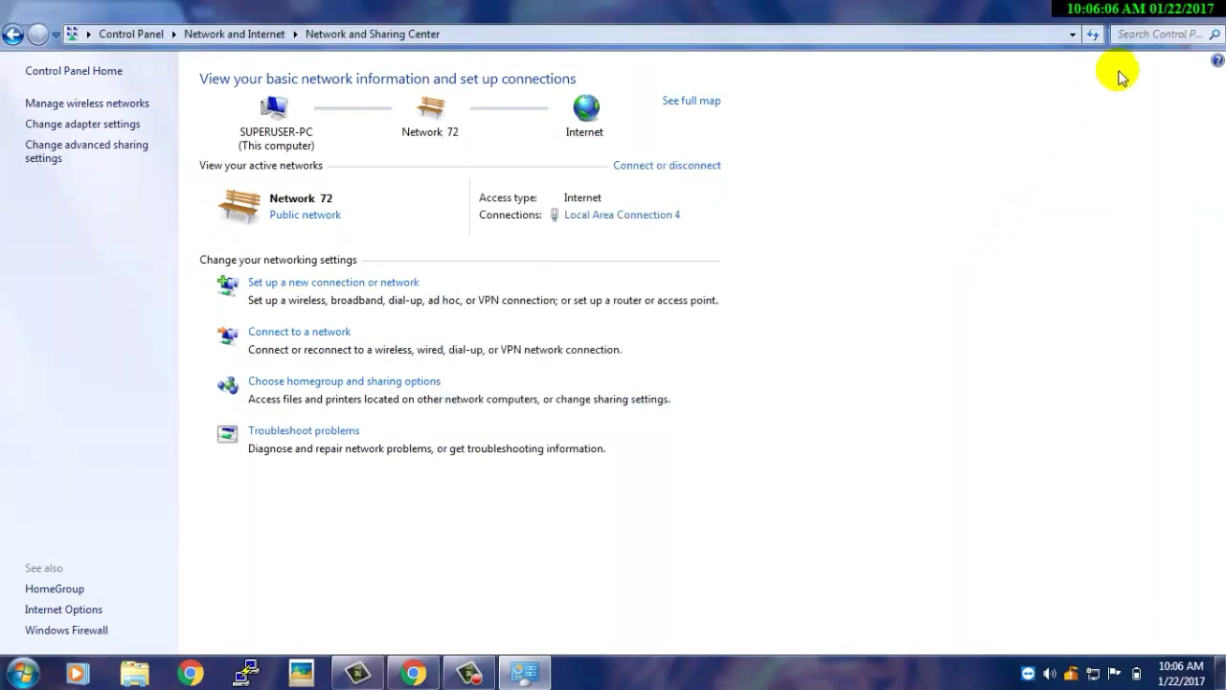
Close Control Panel and open Chrome's advanced Privacy settings with page prediction turned off
{"action": "left_click", "coordinate": [1200, 19]}
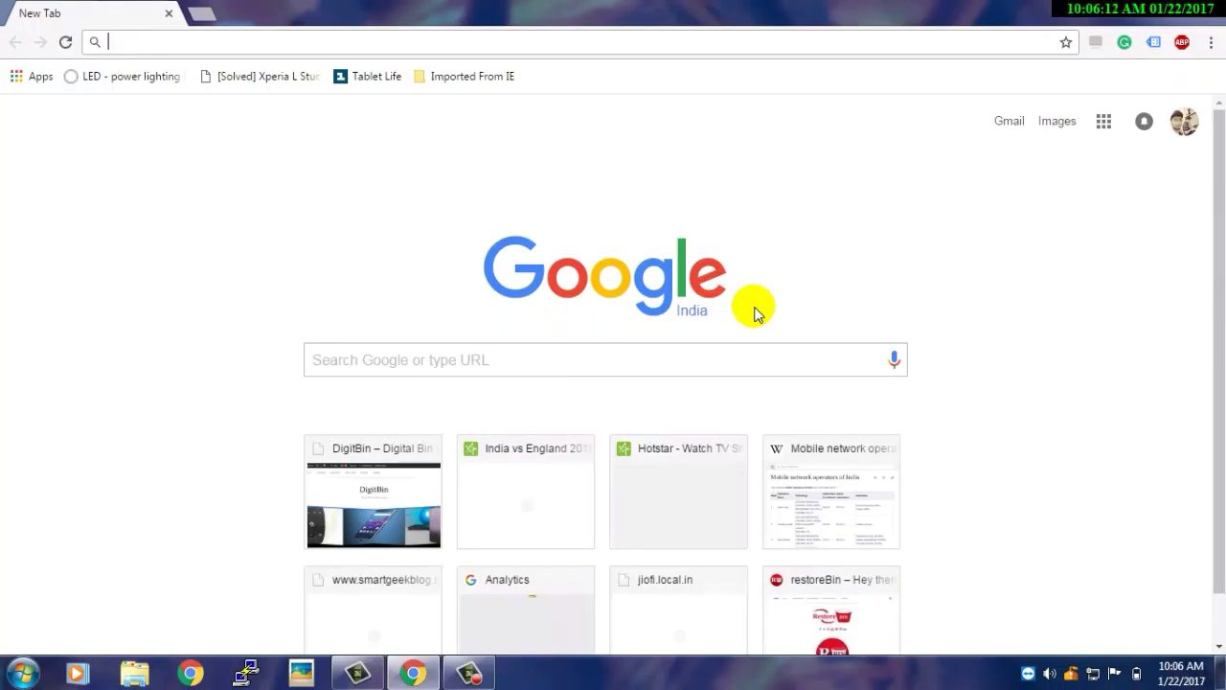
{"action": "left_click", "coordinate": [1214, 43]}
{"action": "left_click", "coordinate": [1035, 365]}
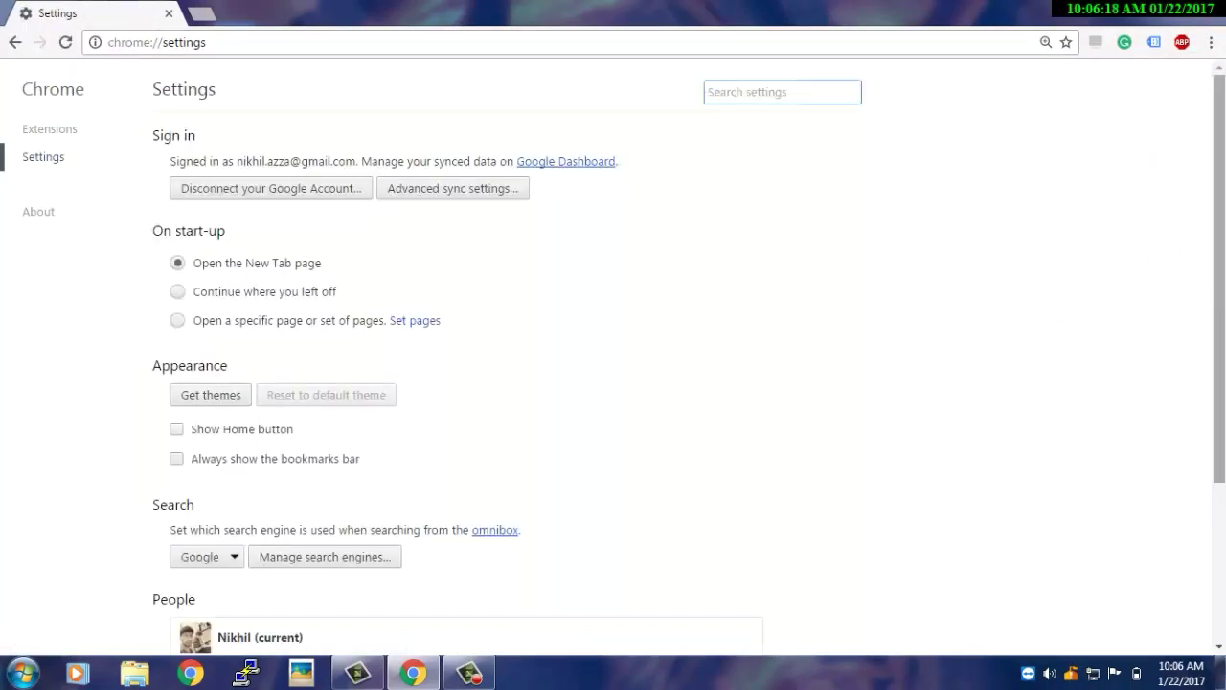
{"action": "scroll", "coordinate": [1040, 366], "scroll_direction": "down", "scroll_amount": 2}
{"action": "scroll", "coordinate": [922, 367], "scroll_direction": "down", "scroll_amount": 1}
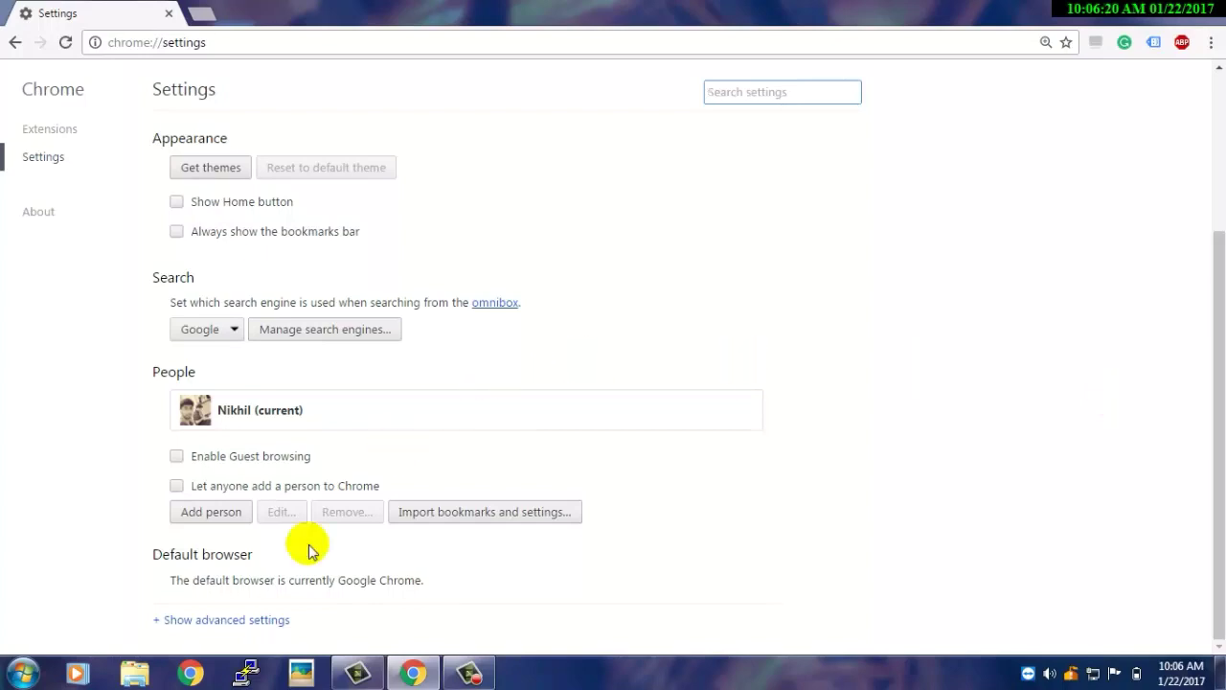
{"action": "left_click", "coordinate": [230, 621]}
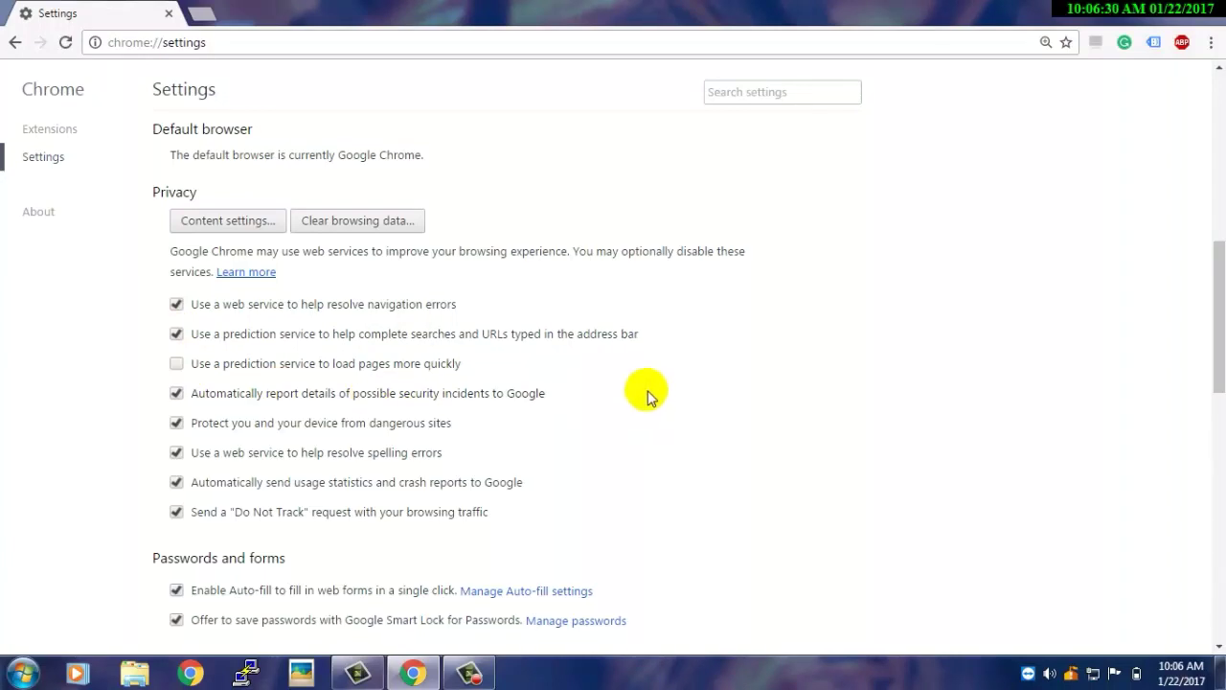
{"action": "scroll", "coordinate": [1220, 278], "scroll_direction": "down", "scroll_amount": 3}
{"action": "mouse_move", "coordinate": [1222, 299]}
{"action": "left_mouse_down"}
{"action": "mouse_move", "coordinate": [1222, 378]}
{"action": "mouse_move", "coordinate": [1220, 86]}
{"action": "left_mouse_up"}
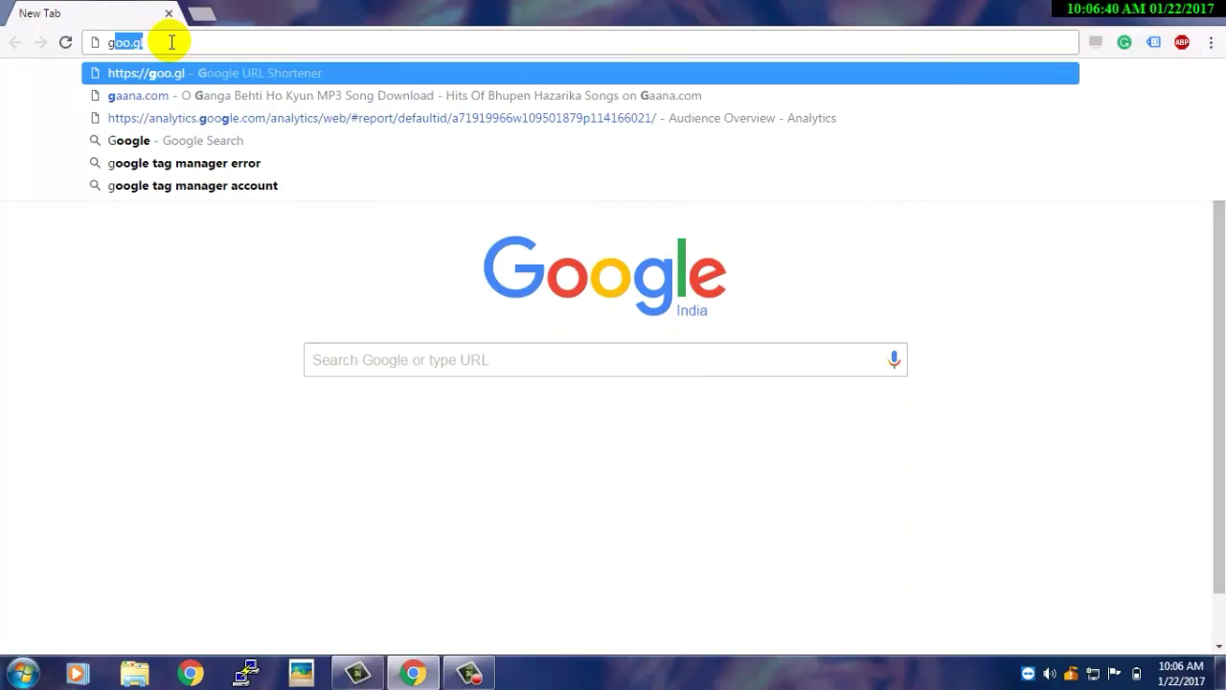
Load the DigitBin website from the address 'Digitbin' and scroll through its articles
{"action": "key", "text": "BackSpace"}
{"action": "key", "text": "BackSpace"}
{"action": "type", "text": "Digitbin.com"}
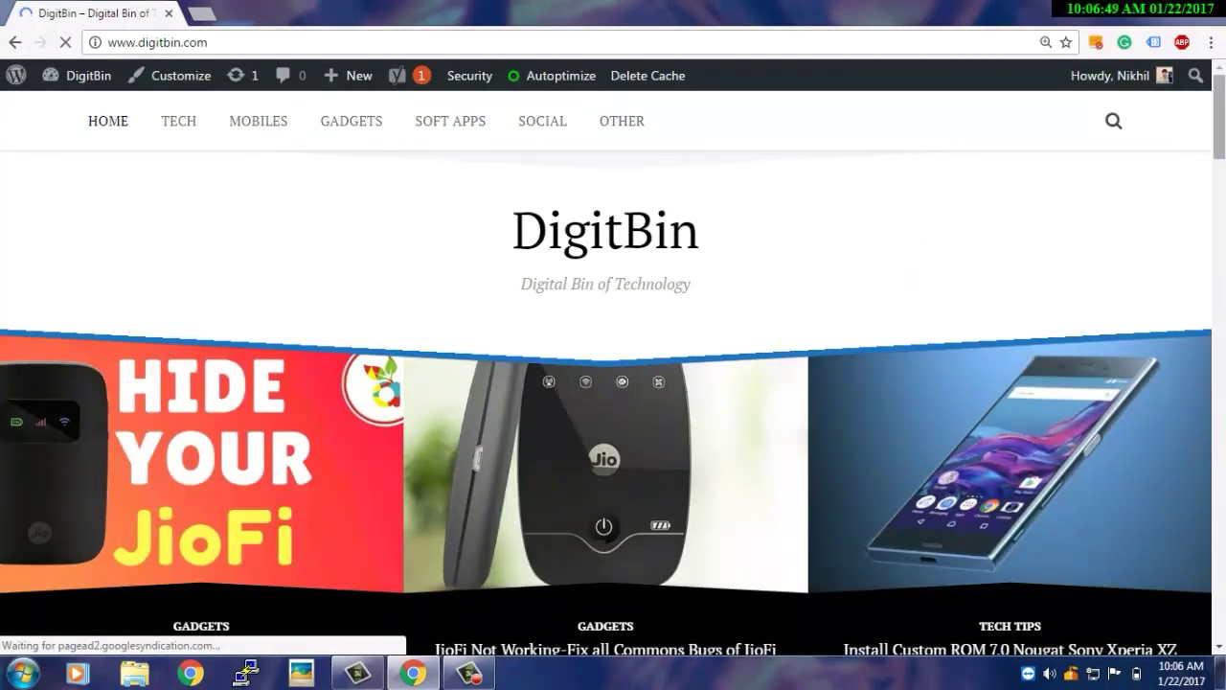
{"action": "scroll", "coordinate": [613, 402], "scroll_direction": "down", "scroll_amount": 5}
{"action": "scroll", "coordinate": [613, 403], "scroll_direction": "down", "scroll_amount": 5}
{"action": "scroll", "coordinate": [613, 402], "scroll_direction": "down", "scroll_amount": 8}
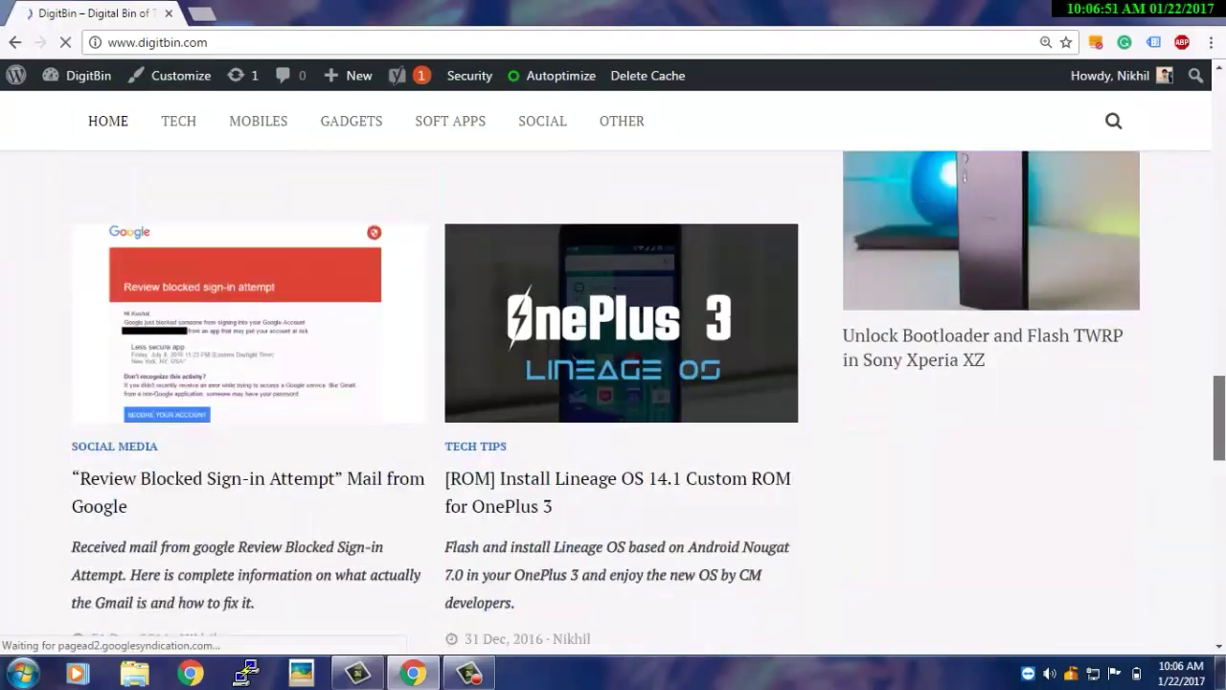